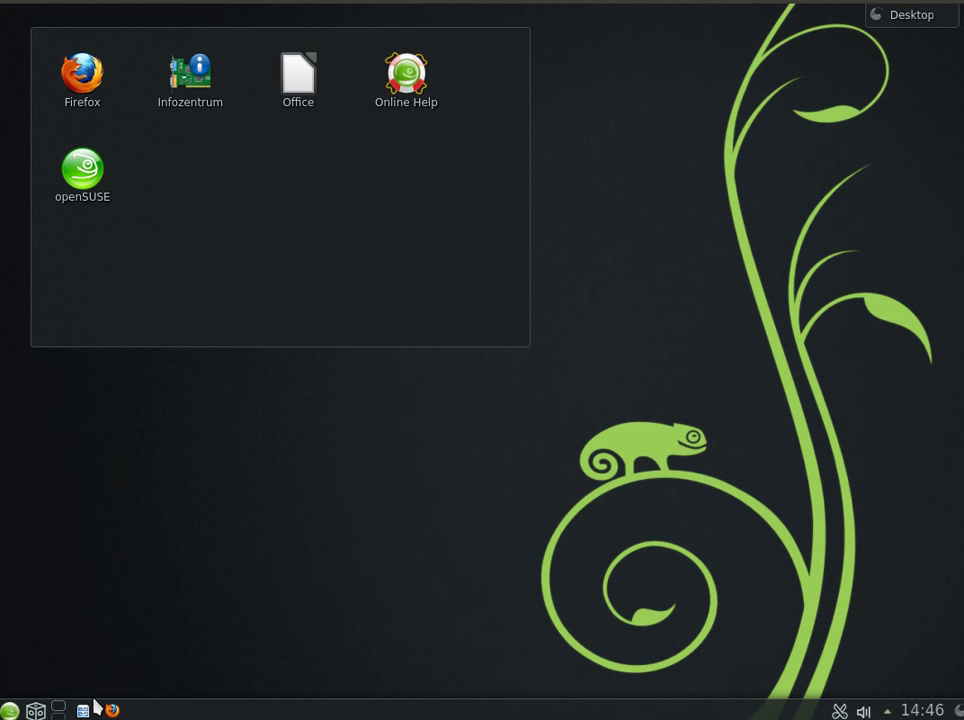
- Open Systemeinstellungen from the favourites of the application launcher
mouse_move(514, 222)
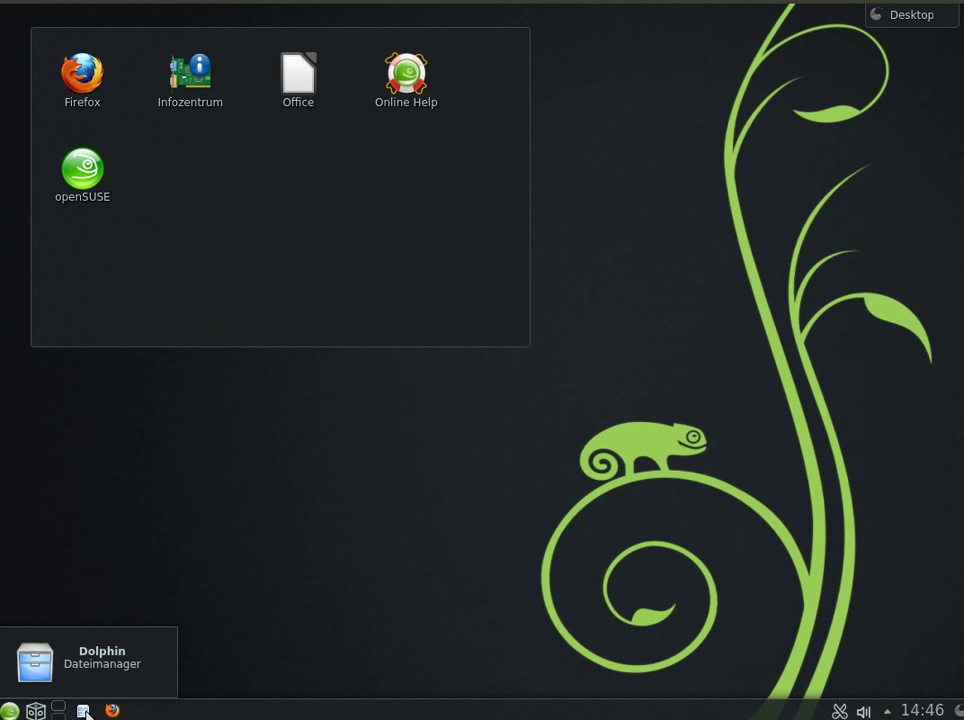
left_click(84, 711)
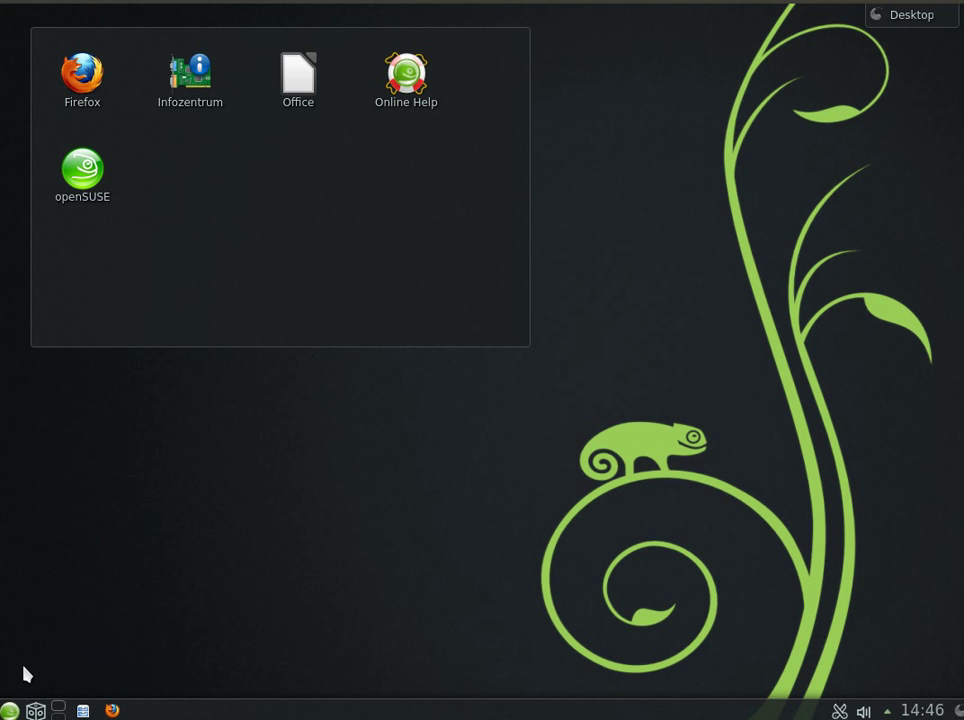
left_click(10, 710)
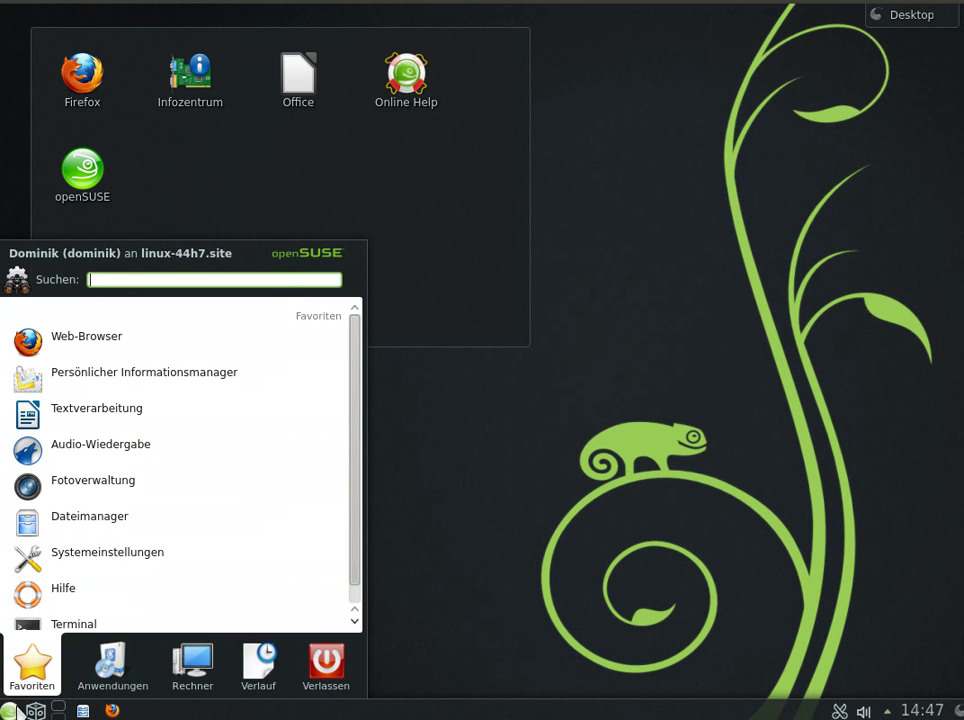
scroll(135, 372, "down", 1)
scroll(142, 365, "up", 1)
scroll(146, 408, "down", 1)
left_click(112, 536)
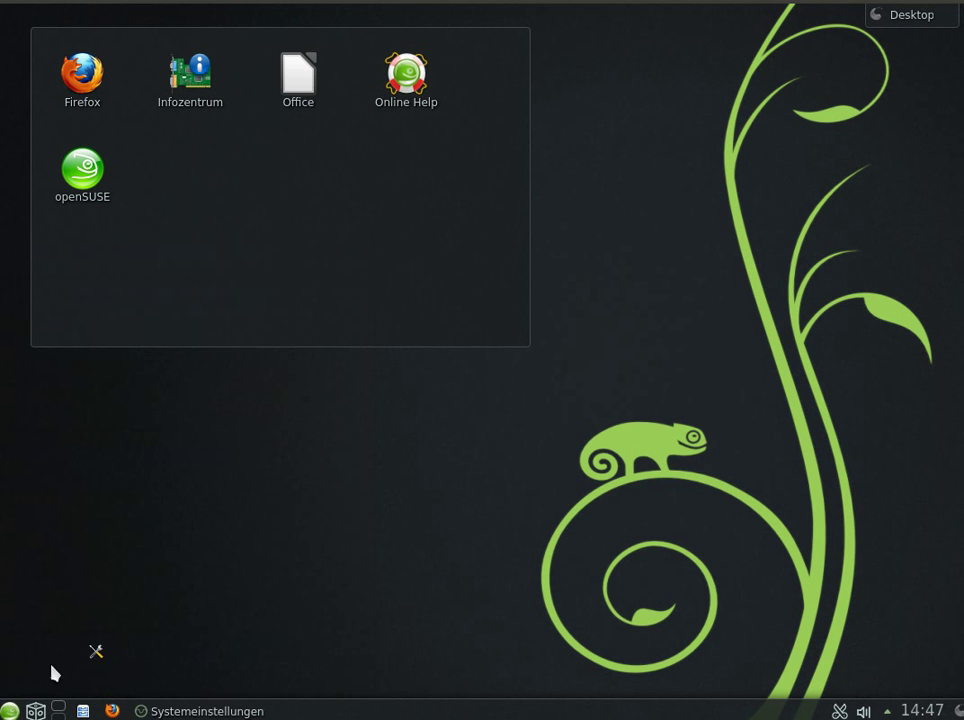
- Open the Dateimanager from the launcher favourites, reposition its window over the system settings, and close it
left_click(12, 710)
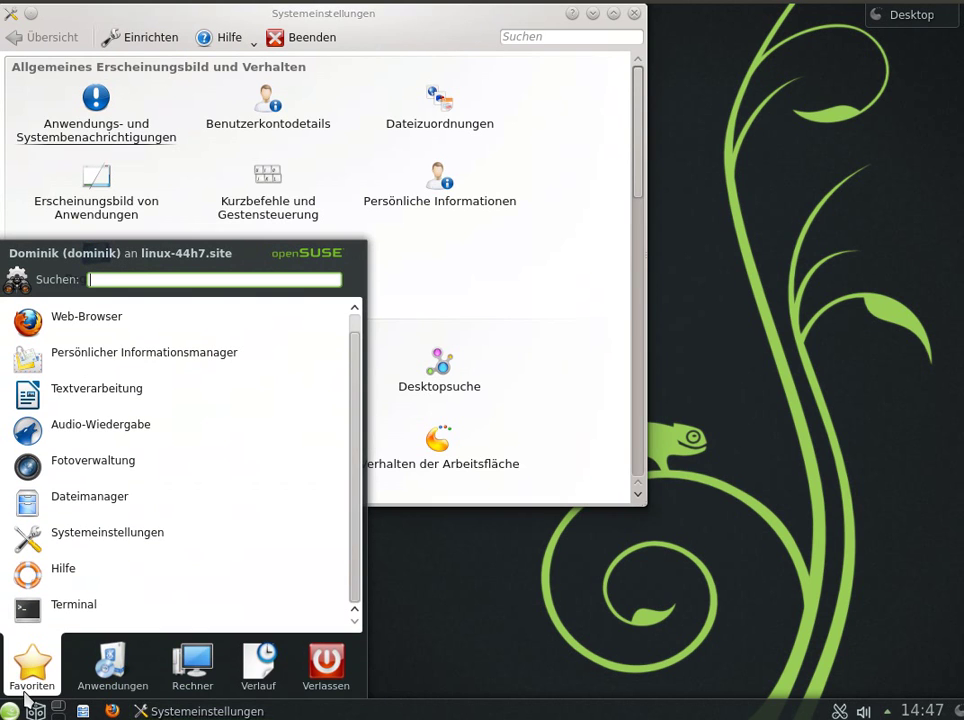
left_click(83, 505)
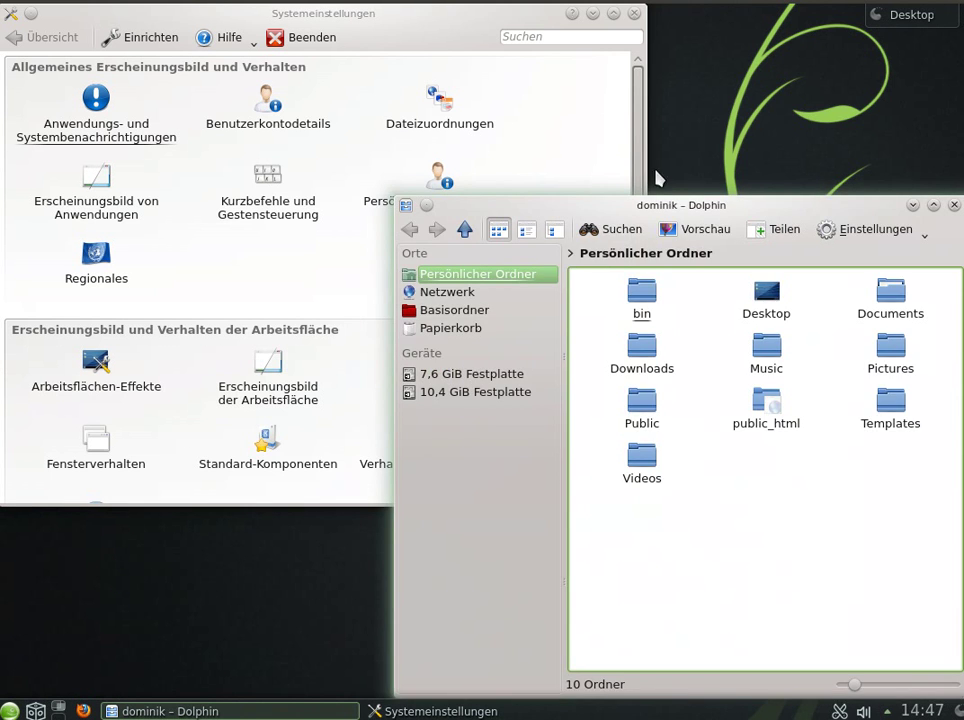
left_click_drag(693, 210, 573, 127)
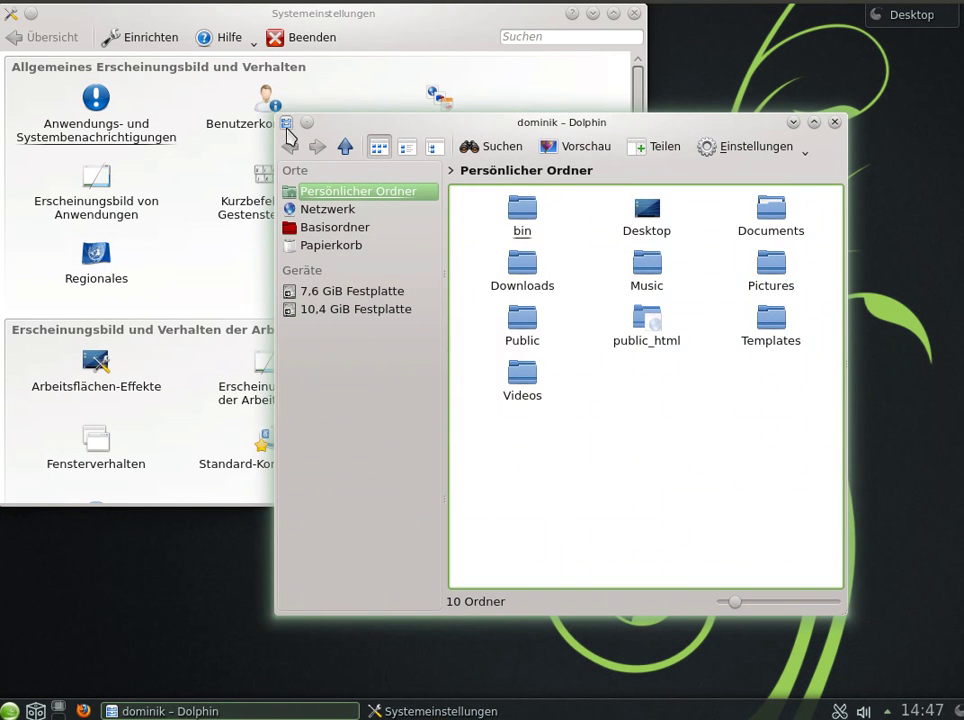
left_click(834, 122)
- Move the system settings window further into the desktop, look through its setting categories, and close it
left_click_drag(486, 23, 577, 104)
scroll(562, 381, "down", 4)
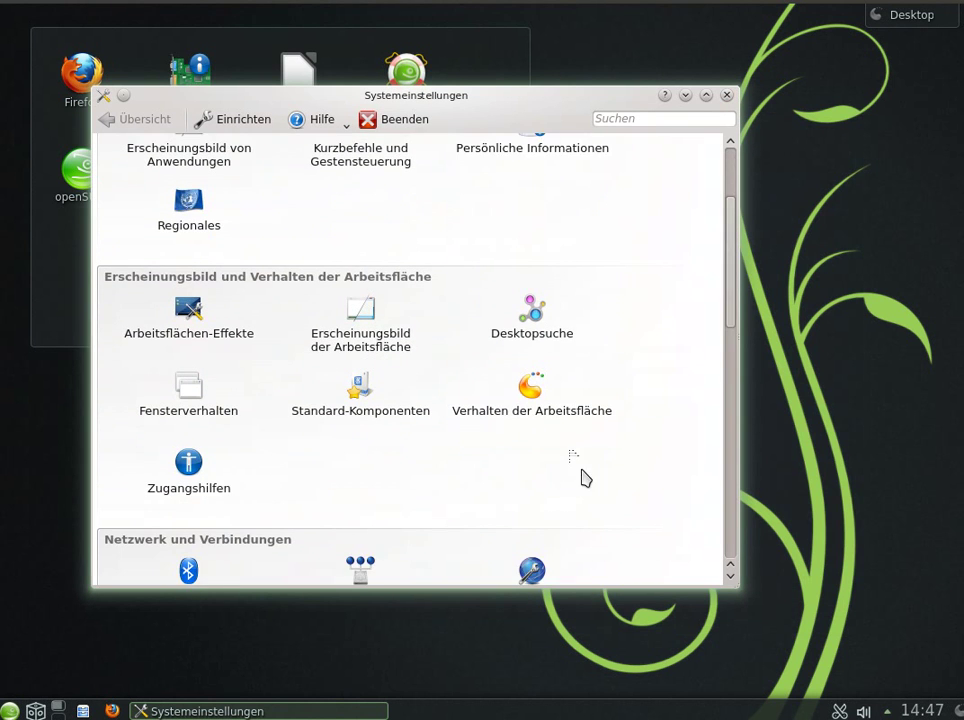
scroll(613, 512, "down", 3)
left_click_drag(736, 334, 710, 129)
left_click(727, 95)
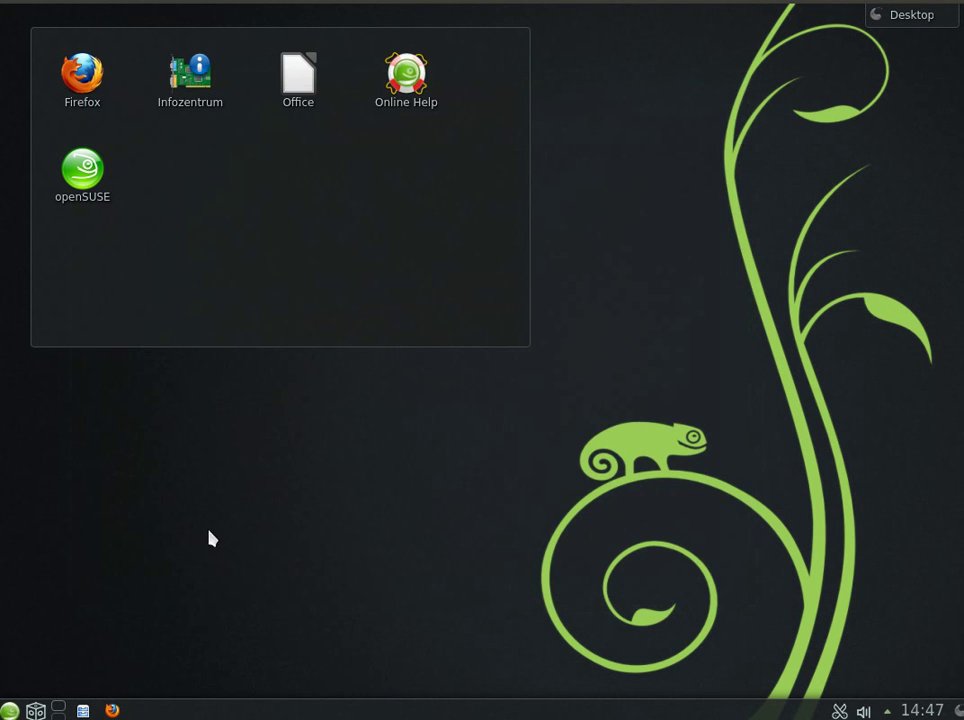
- Find YaST by searching the application launcher for "yas", open it, and look through the modules in its control center
left_click(9, 710)
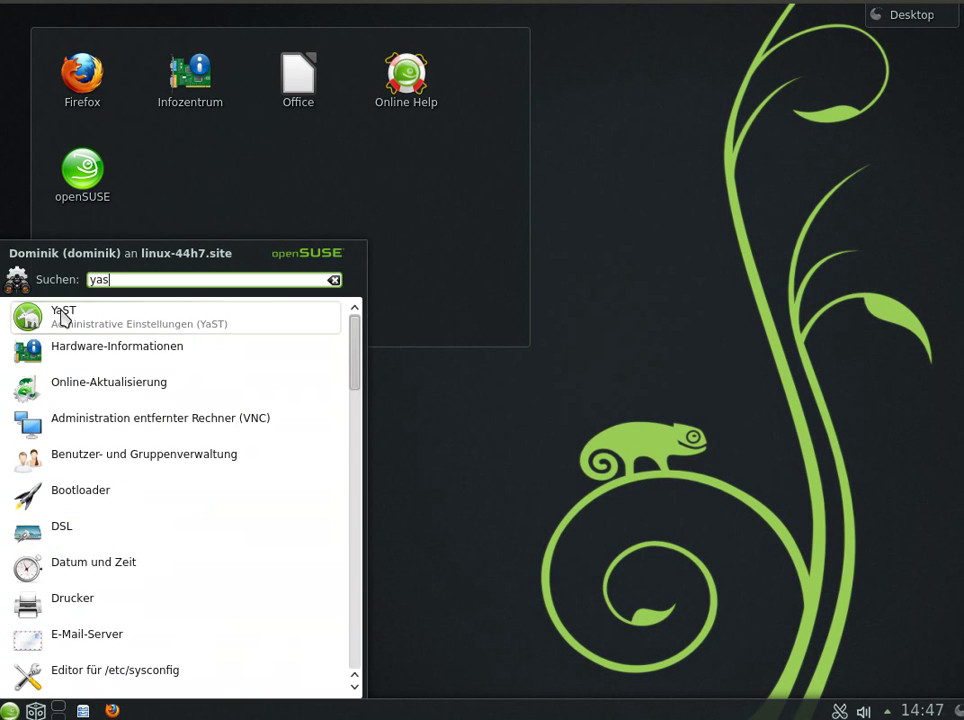
left_click(65, 317)
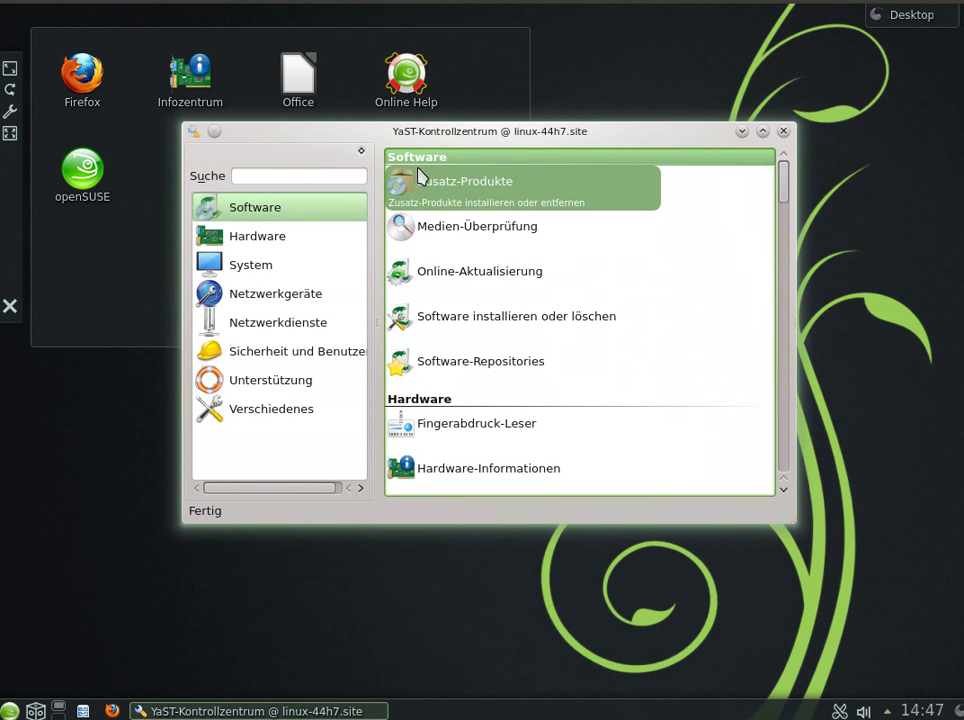
scroll(545, 357, "down", 5)
scroll(510, 331, "up", 3)
scroll(510, 336, "down", 5)
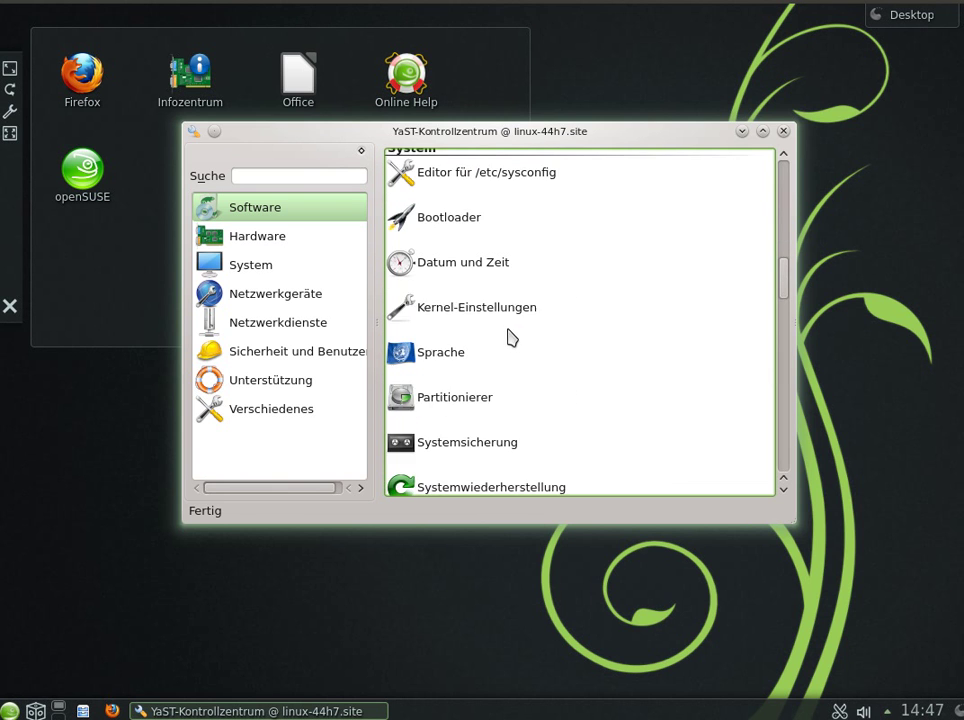
scroll(510, 340, "down", 15)
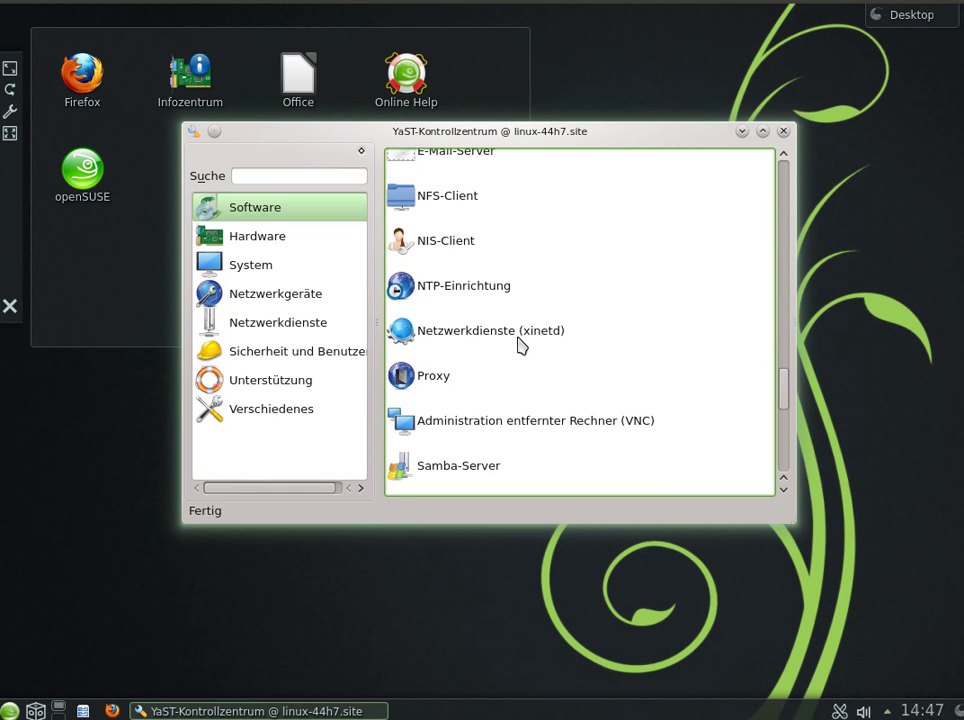
scroll(520, 345, "down", 10)
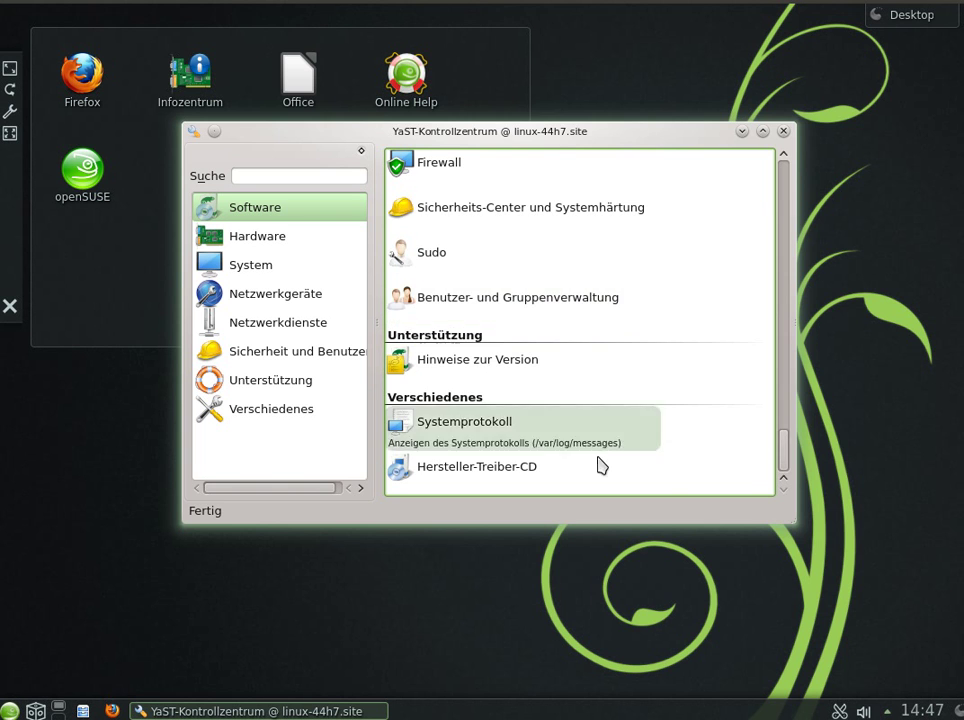
scroll(527, 387, "up", 12)
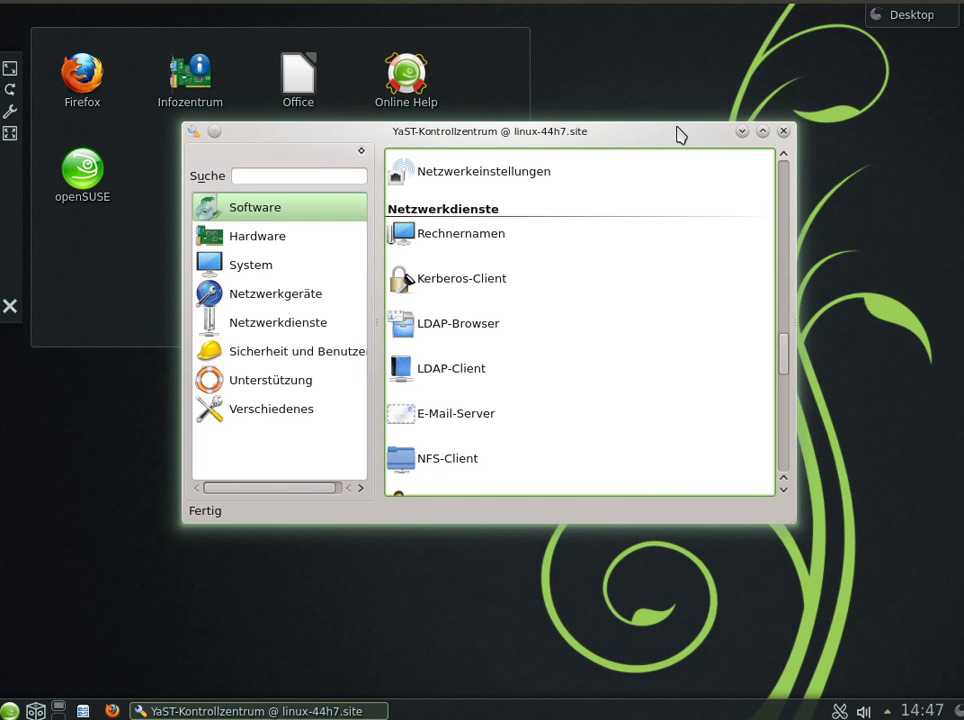
left_click_drag(680, 133, 716, 180)
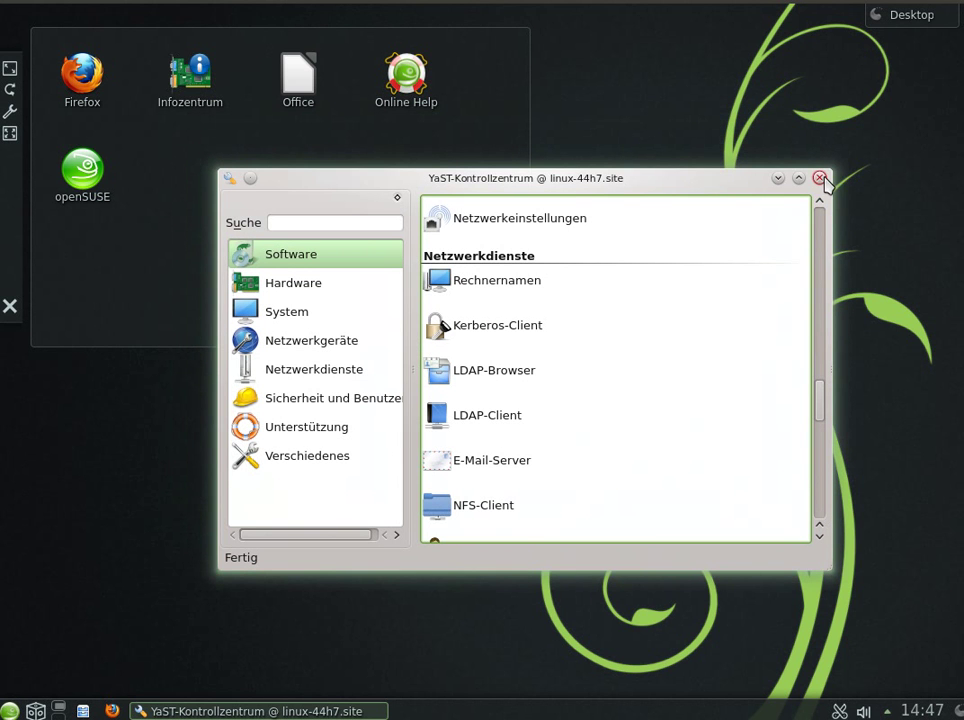
scroll(717, 357, "up", 8)
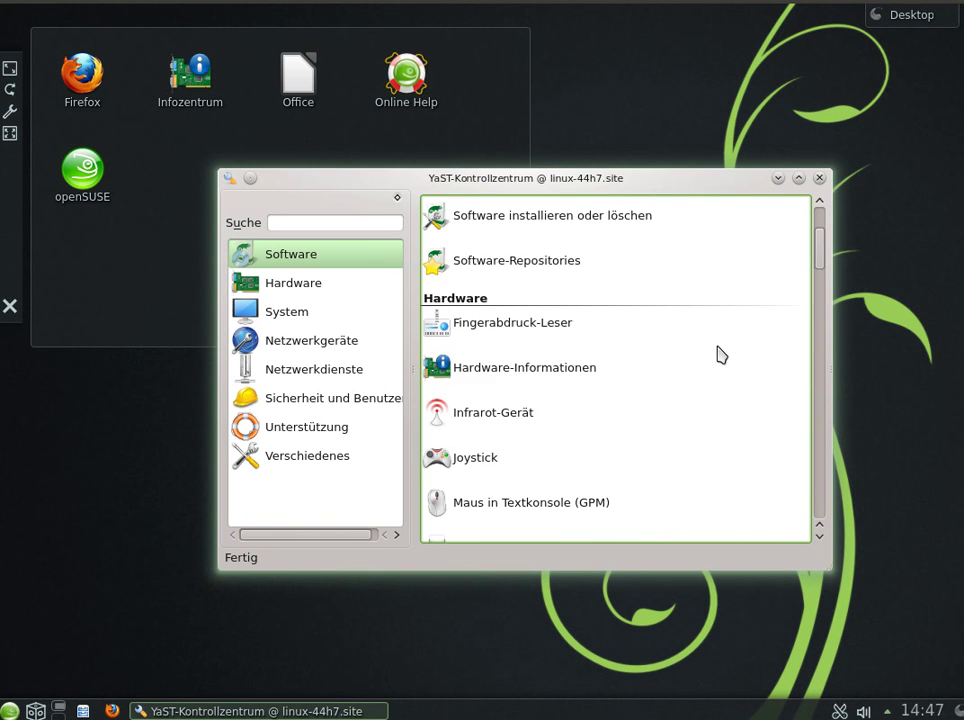
- Open YaST's Bootloader module to view its settings, and close both the module and the control center
scroll(720, 360, "down", 3)
left_click(577, 427)
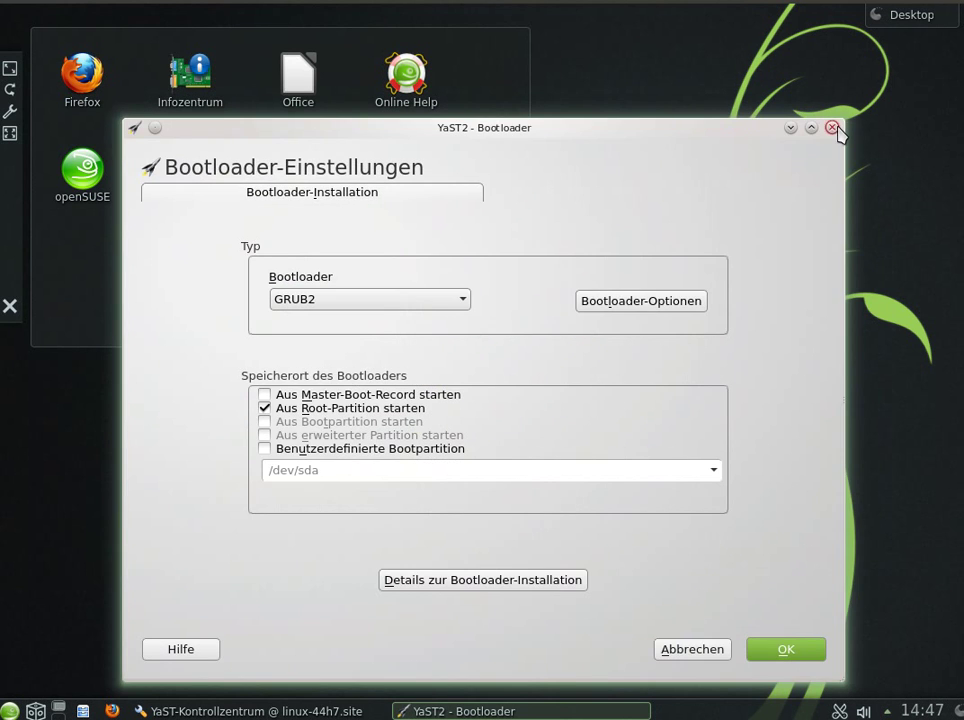
left_click(831, 128)
left_click(822, 178)
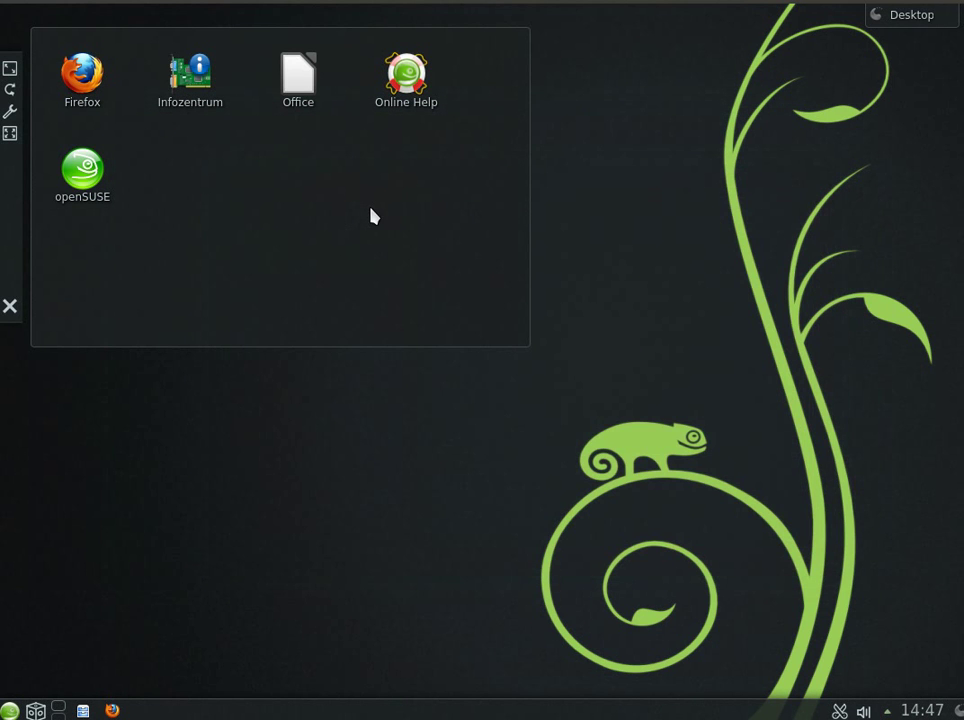
- Move the desktop folder widget with the program shortcuts toward the middle of the desktop
left_click_drag(35, 285, 322, 377)
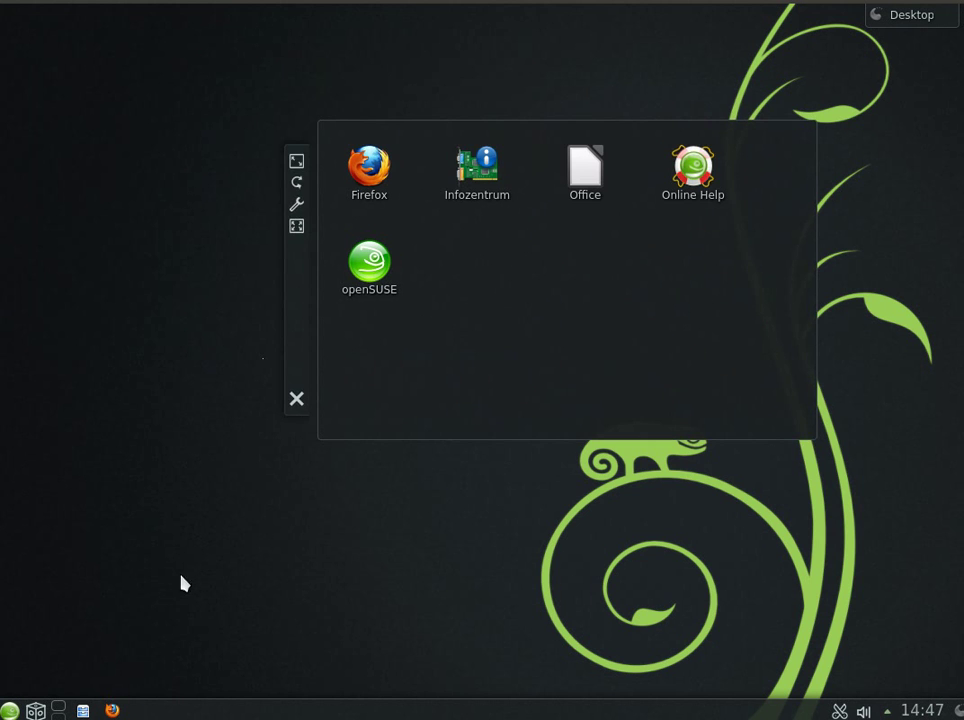
- Browse the program categories and the favourites in the application launcher
left_click(9, 710)
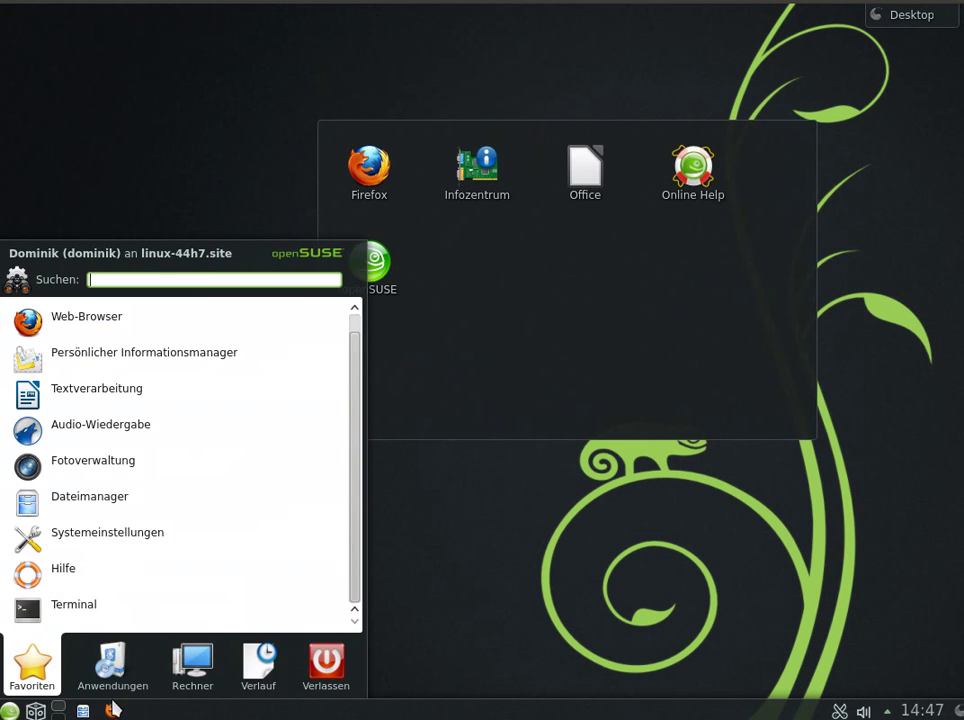
left_click(113, 668)
scroll(136, 516, "down", 2)
scroll(136, 516, "up", 2)
scroll(260, 390, "down", 3)
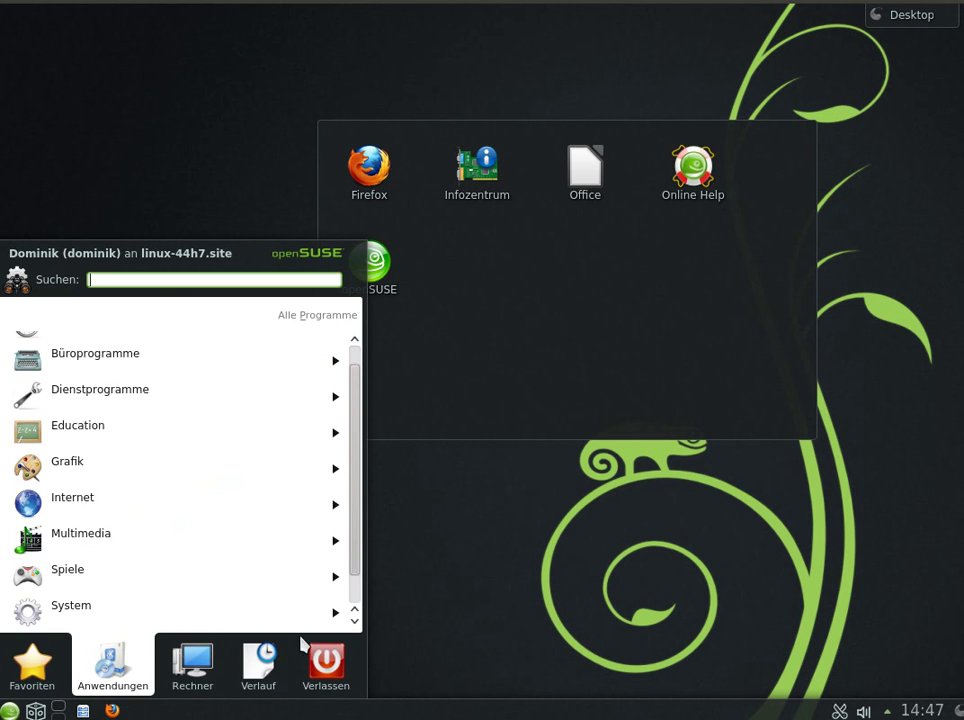
left_click(50, 662)
scroll(166, 329, "up", 1)
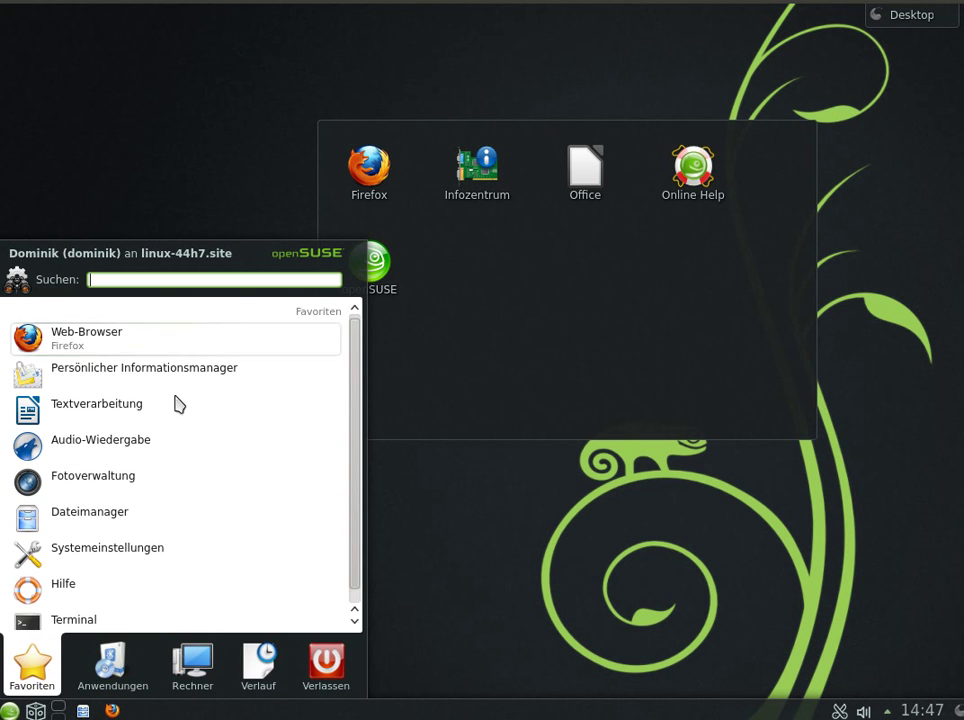
scroll(176, 587, "down", 1)
- Browse the launcher's application categories, view the programs under Internet, return to all programs, and close the launcher
left_click(95, 672)
scroll(103, 327, "up", 1)
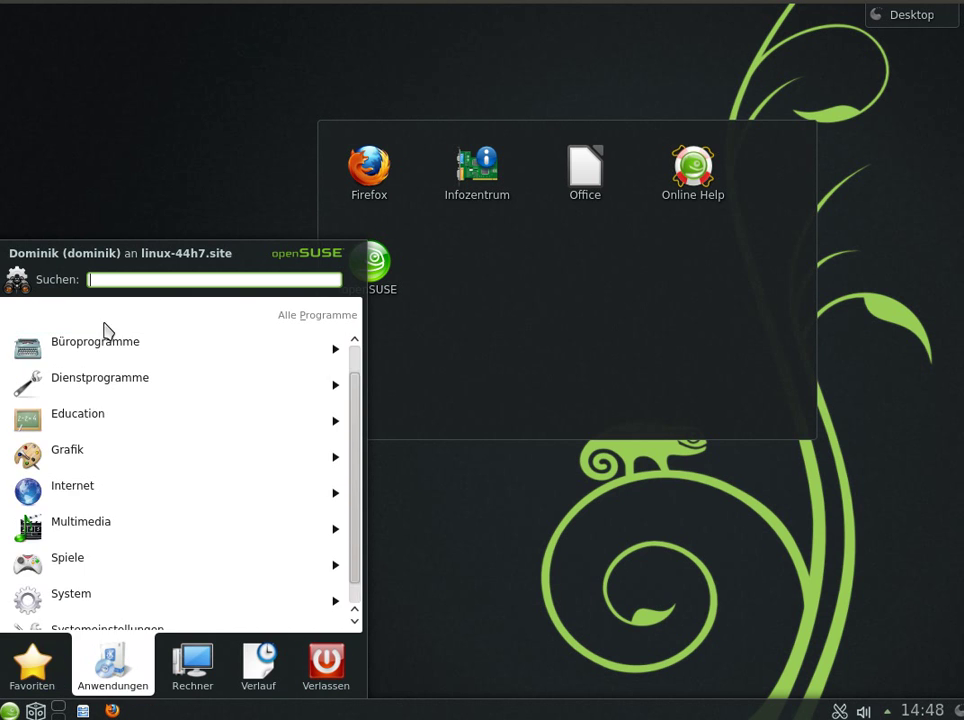
scroll(104, 430, "down", 1)
scroll(103, 425, "up", 1)
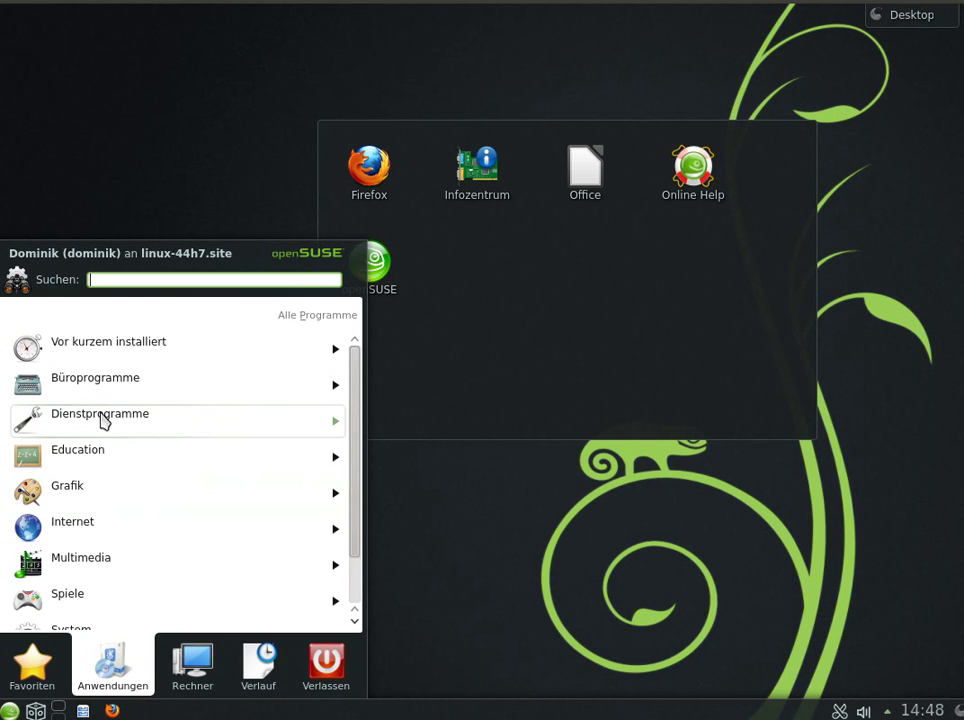
scroll(213, 490, "down", 1)
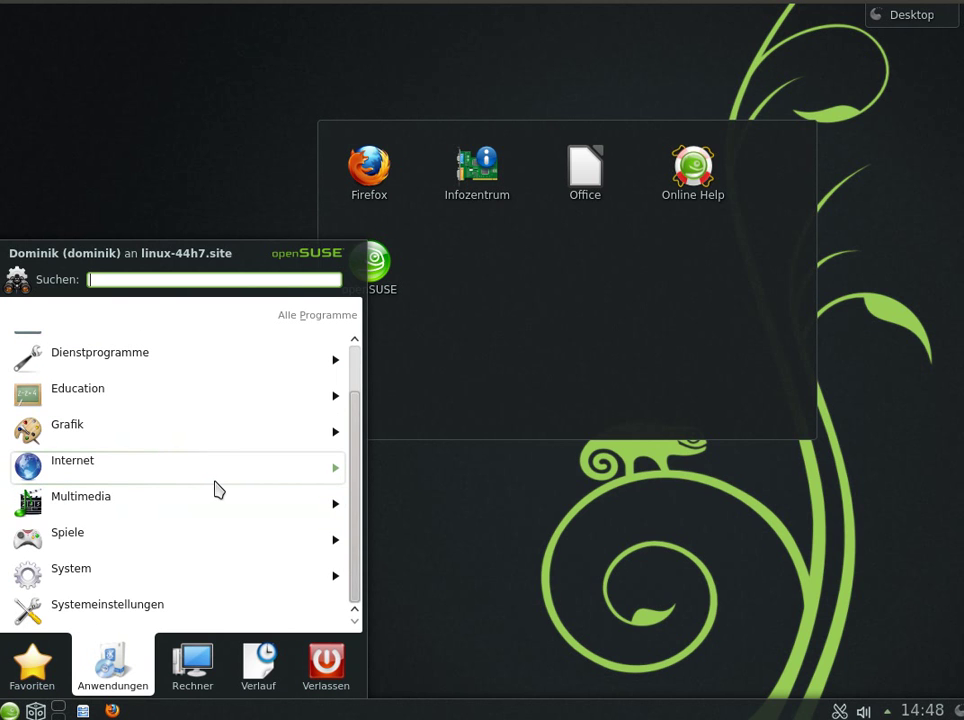
left_click(214, 480)
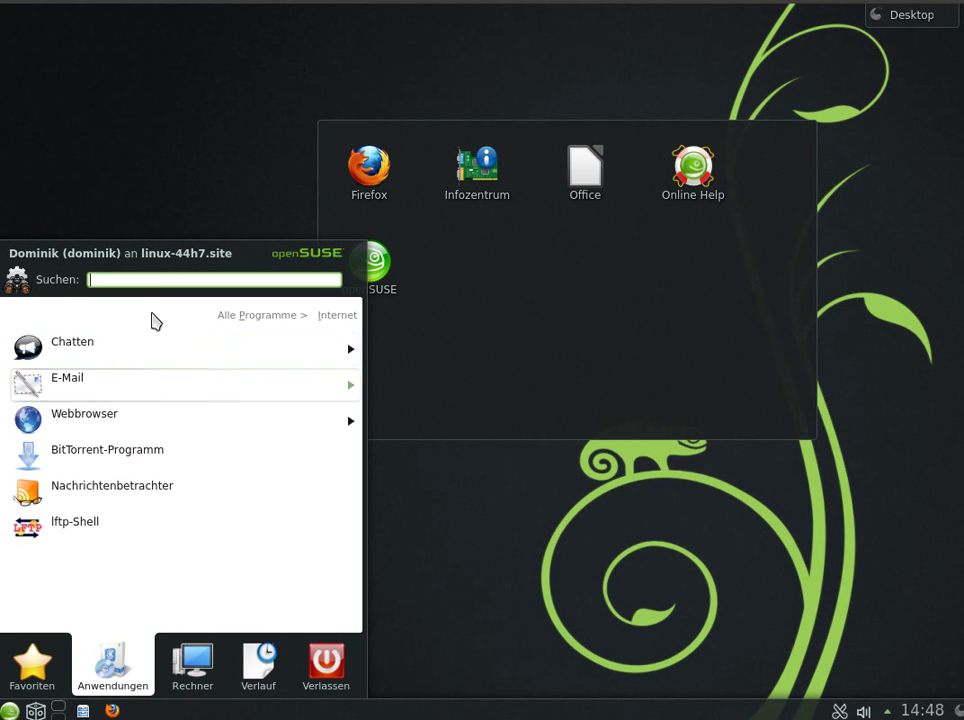
left_click(293, 324)
scroll(222, 400, "up", 2)
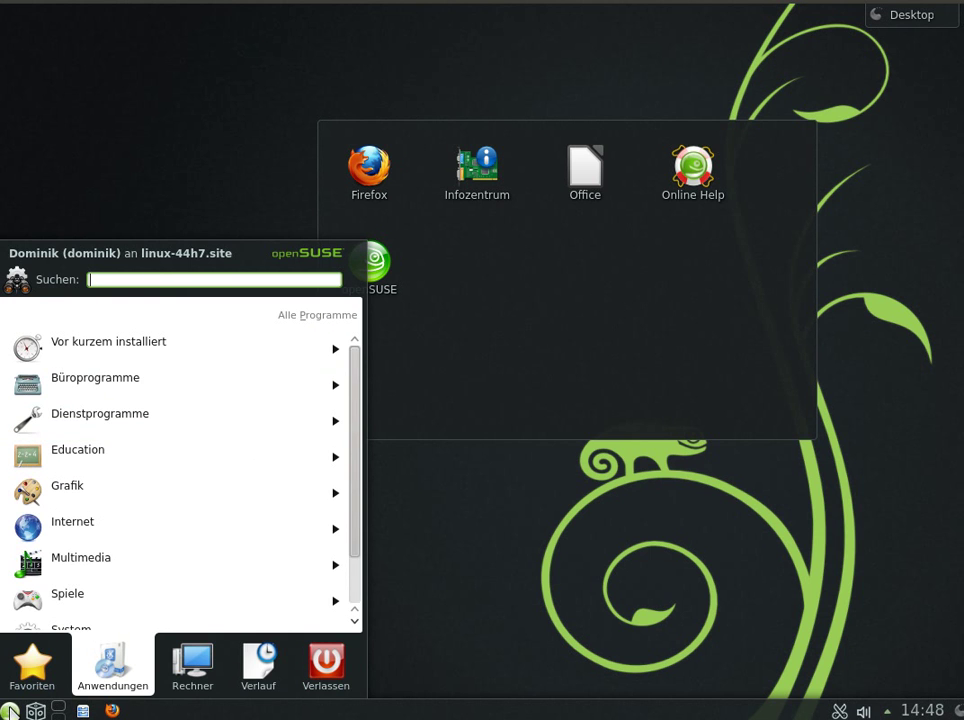
left_click(9, 710)
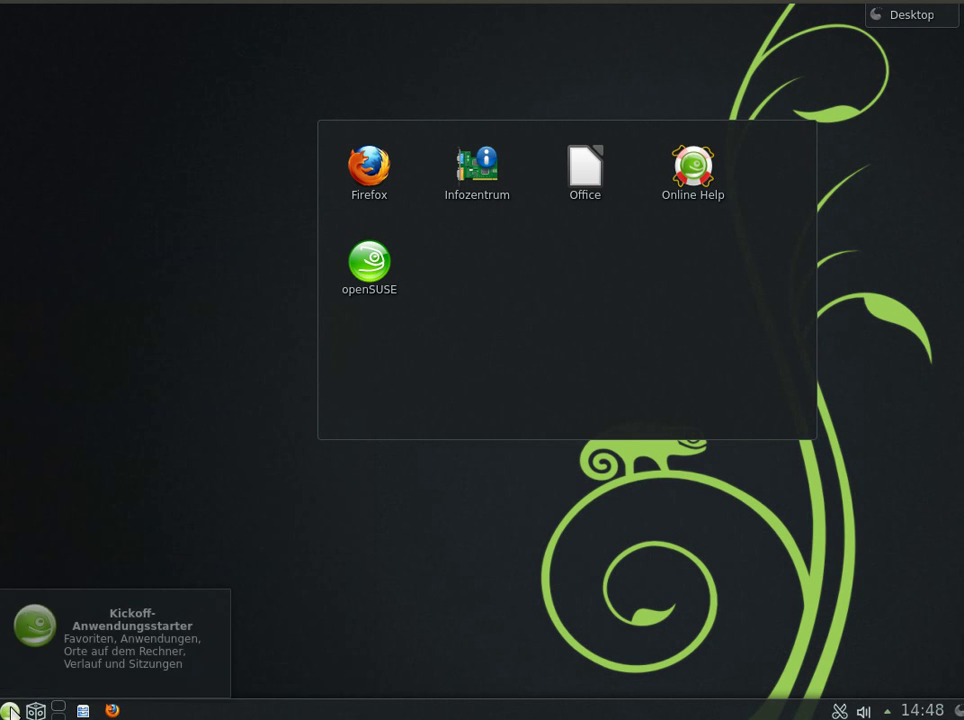
- Increase the height of the desktop panel slightly, try out its screen edge placement, and leave the panel settings
left_click(957, 711)
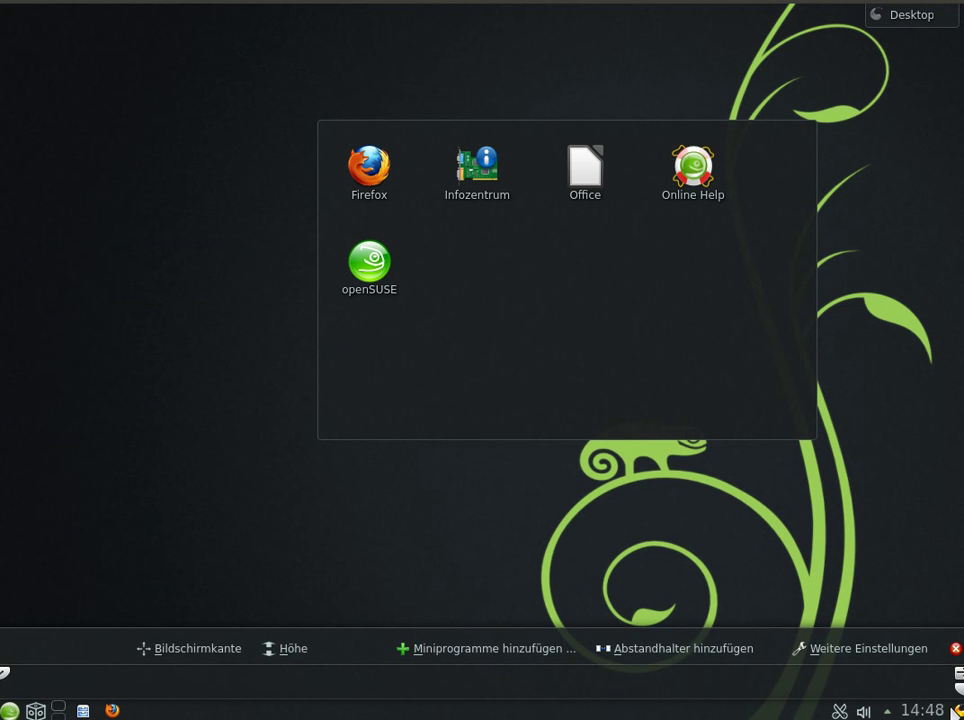
mouse_move(300, 645)
left_mouse_down()
mouse_move(308, 554)
mouse_move(318, 562)
mouse_move(315, 636)
left_mouse_up()
left_click_drag(176, 636, 267, 671)
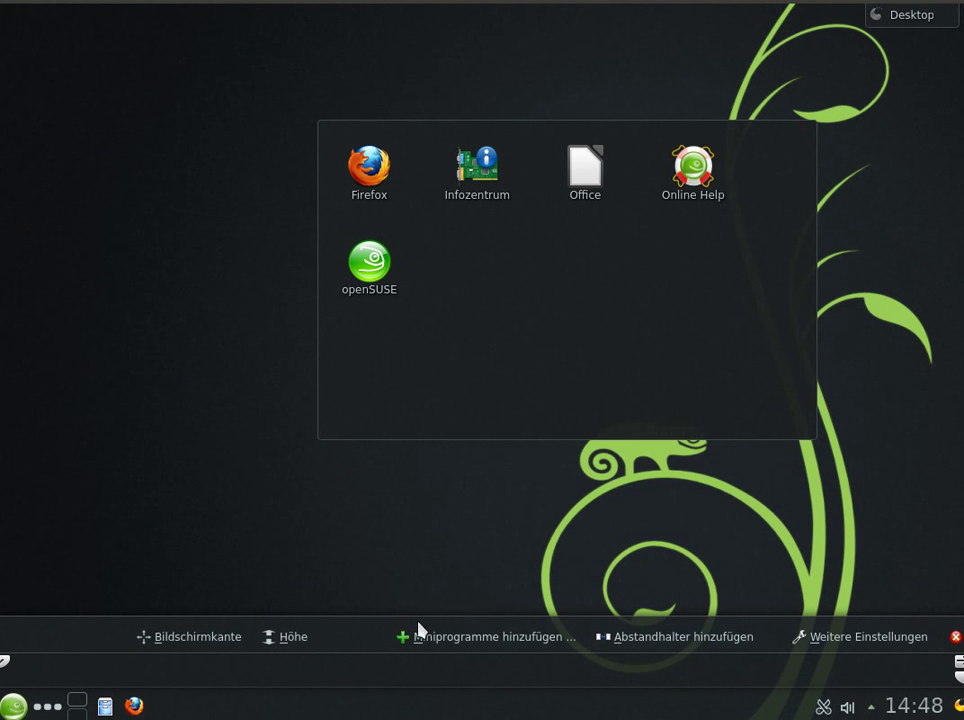
left_click(398, 492)
- Apply the Schach image as wallpaper in the settings of the Standard-Arbeitsfläche
right_click(398, 492)
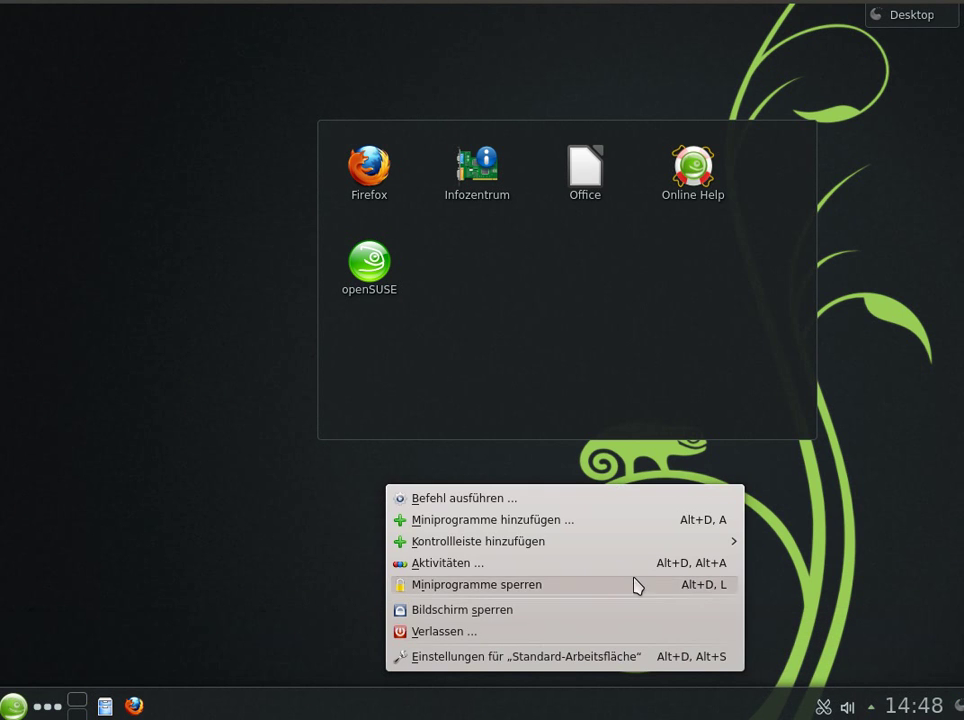
left_click(482, 657)
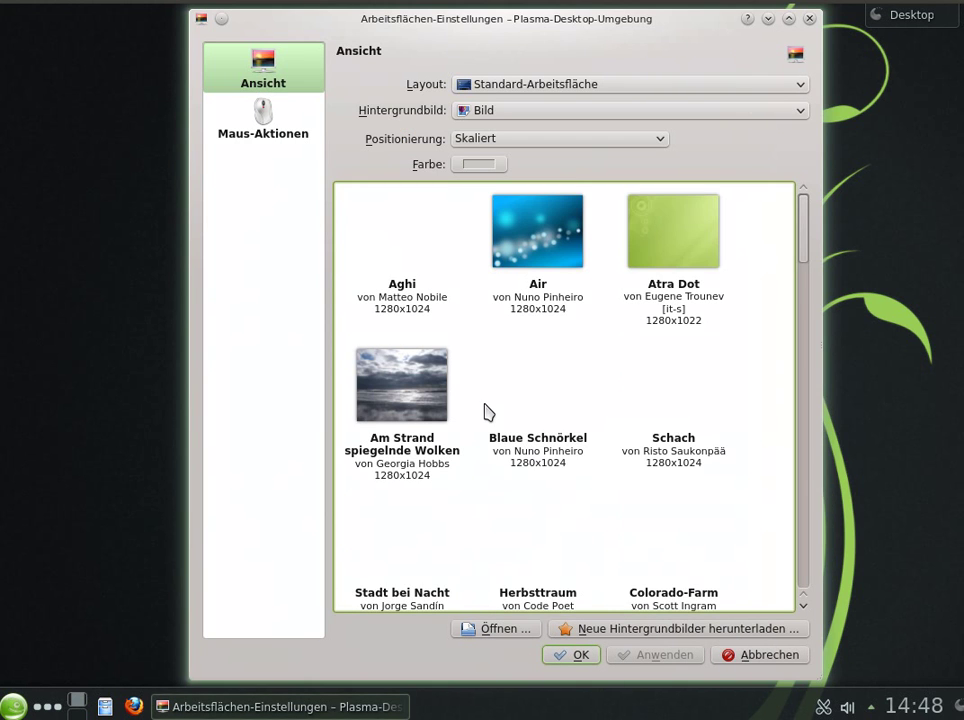
left_click(678, 330)
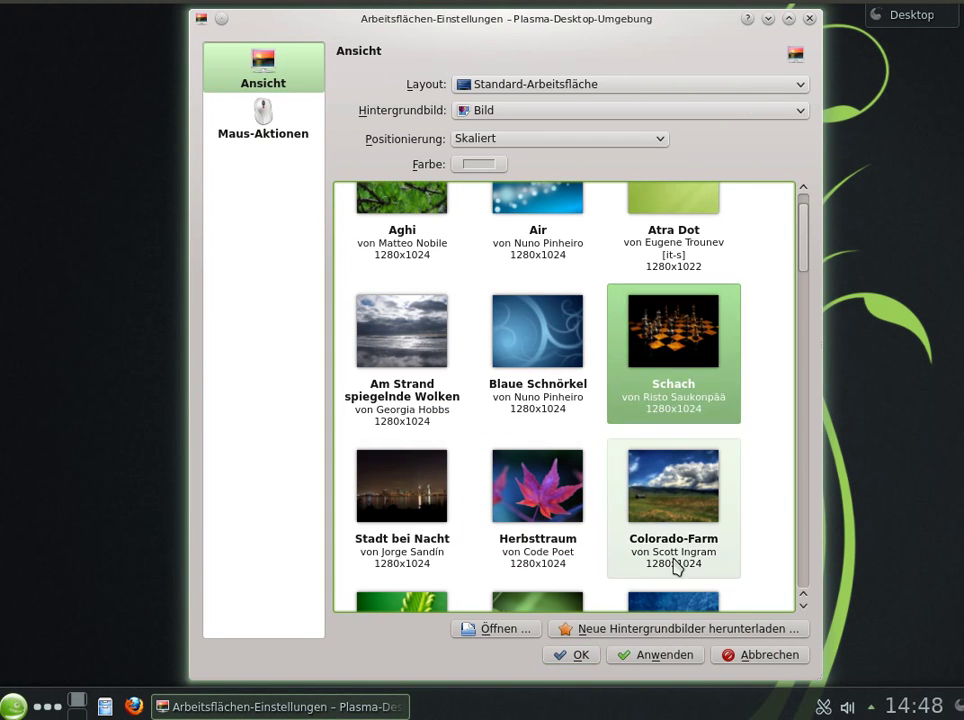
left_click(667, 656)
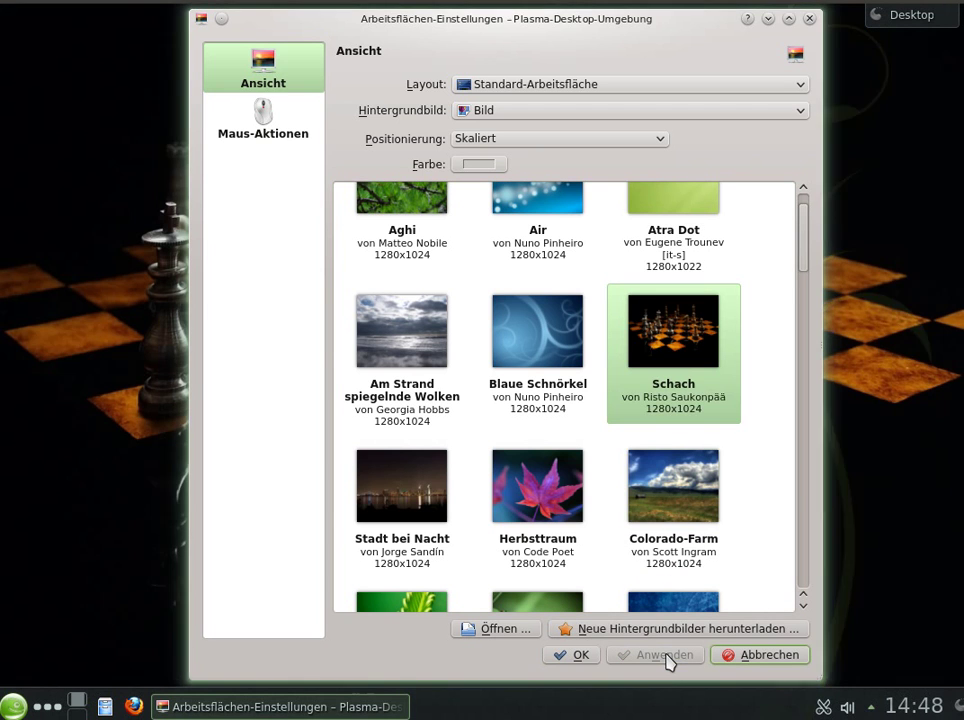
- Confirm the desktop settings and move the folder widget to the upper left area of the desktop
left_click(571, 655)
mouse_move(815, 350)
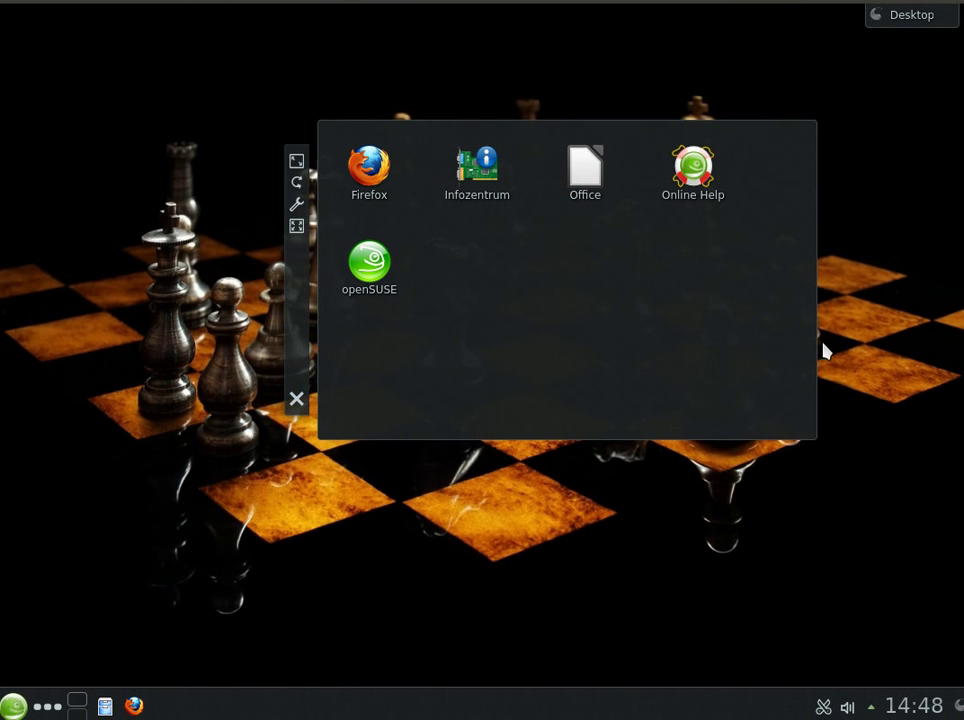
left_click_drag(305, 347, 104, 271)
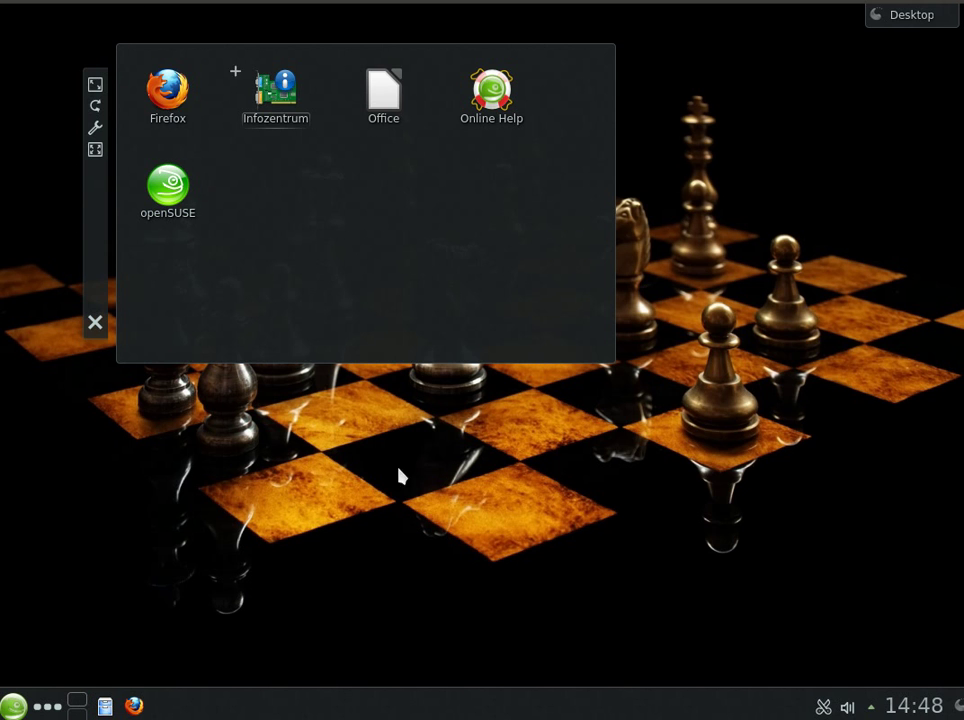
right_click(416, 500)
left_click(256, 466)
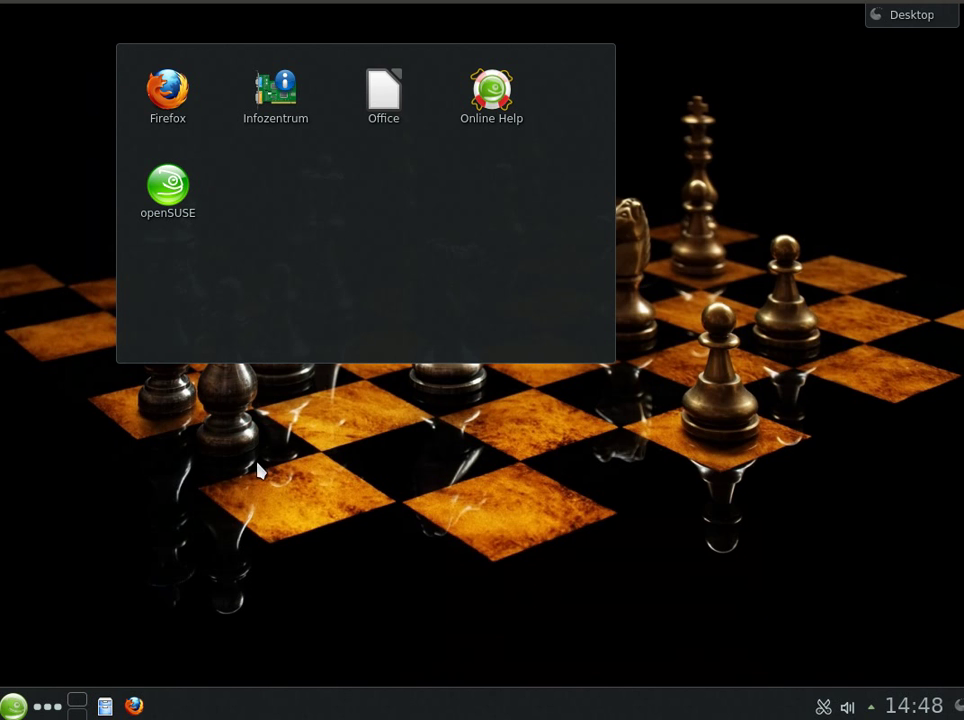
right_click(366, 525)
left_click(330, 508)
right_click(316, 264)
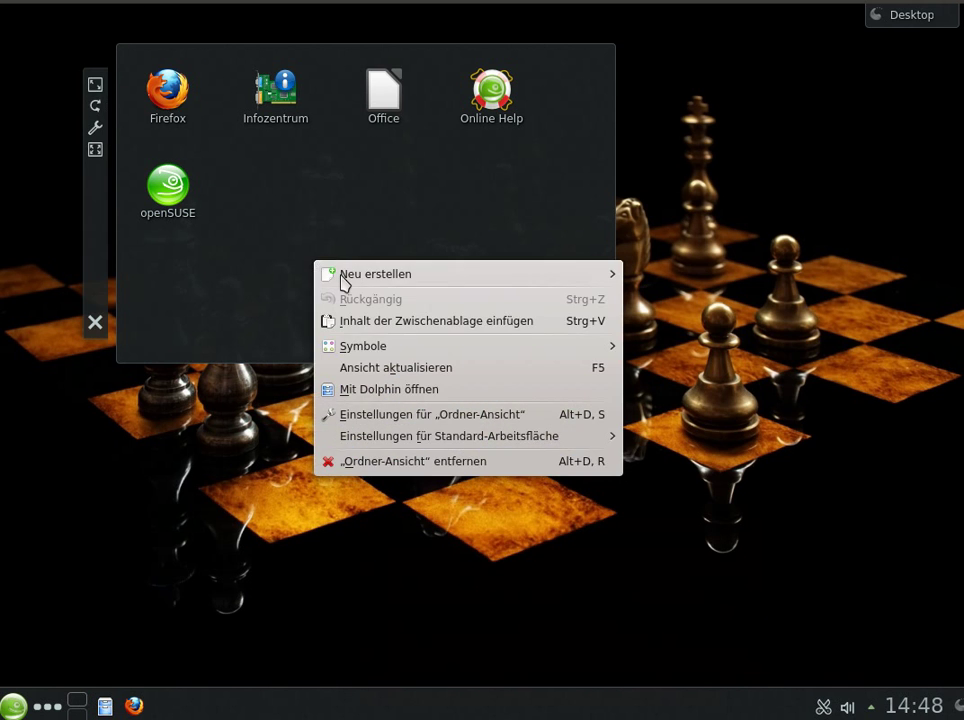
left_click(725, 583)
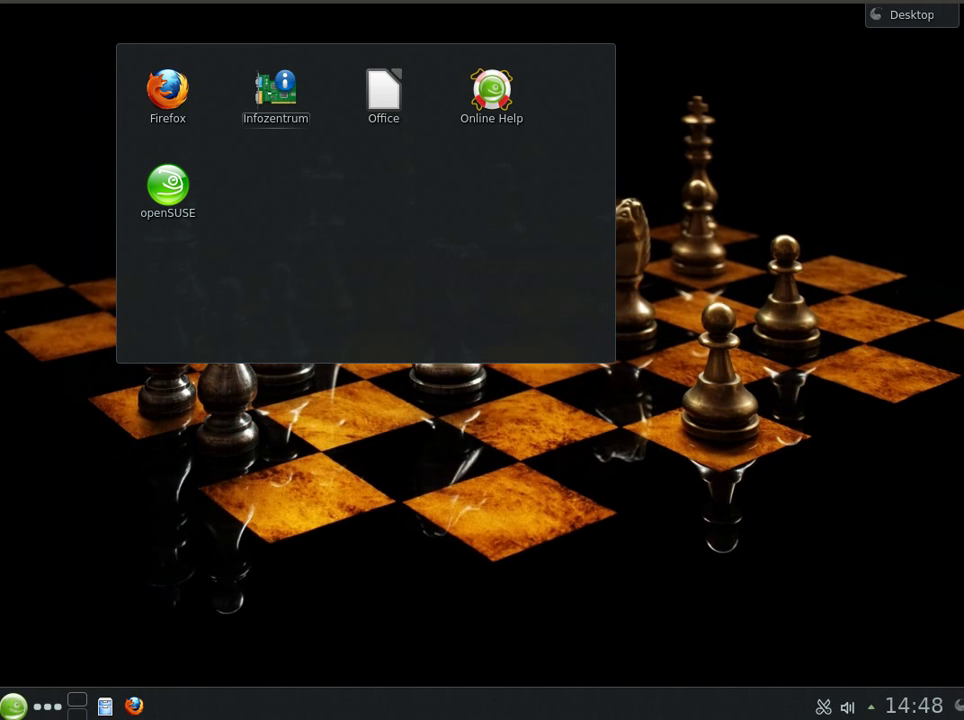
- Search the launcher for insta, open Software installieren oder löschen with the administrator password, and close the YaST2 package manager
left_click(15, 706)
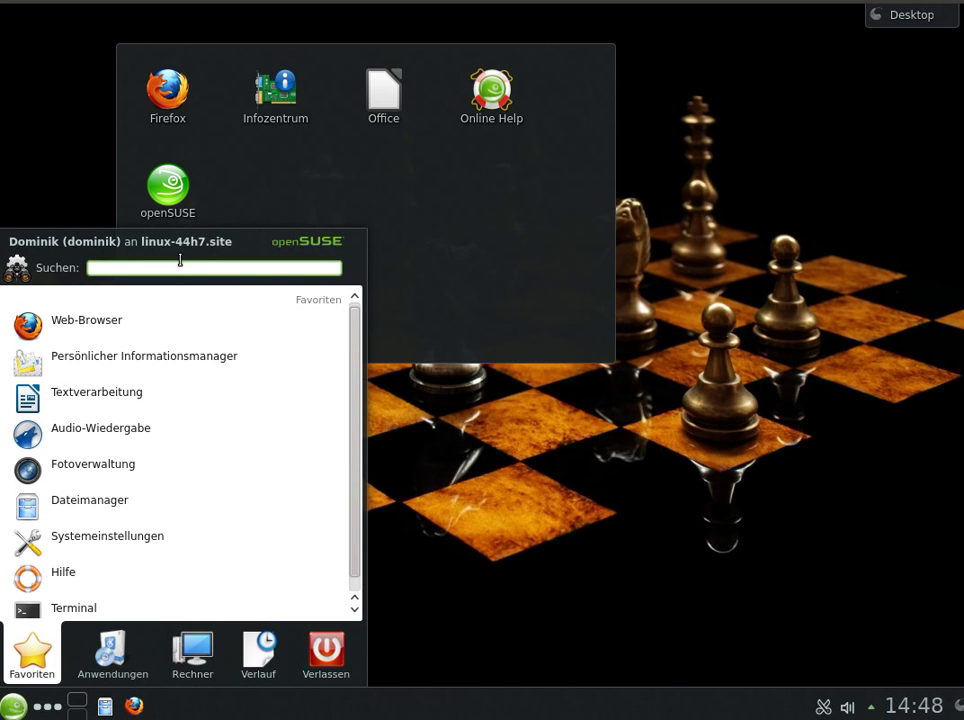
type("insta")
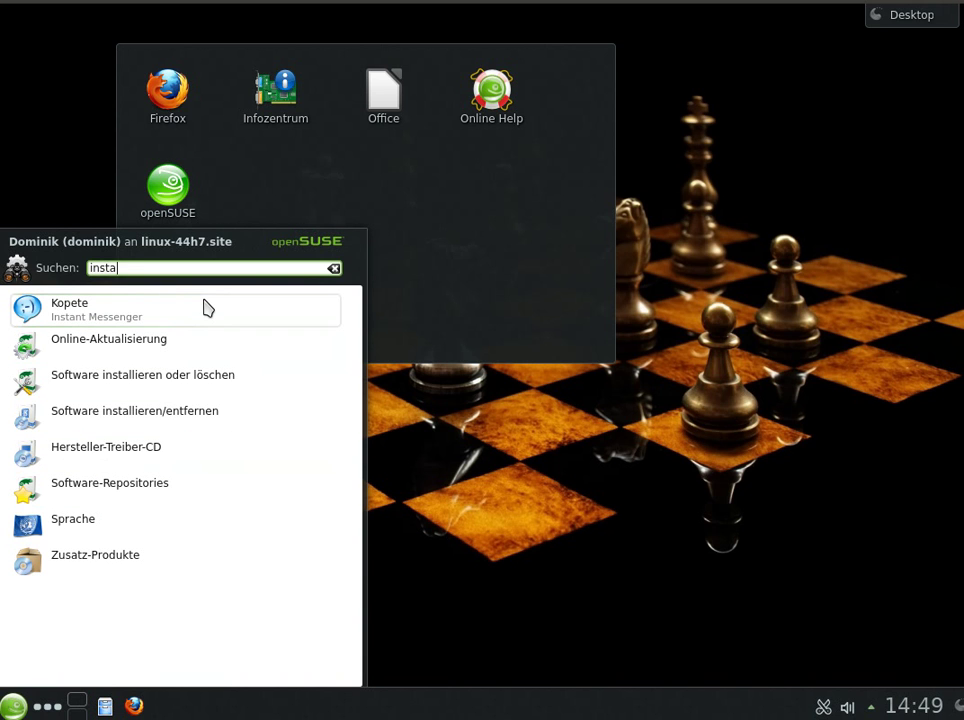
left_click(224, 378)
type("******")
key("Return")
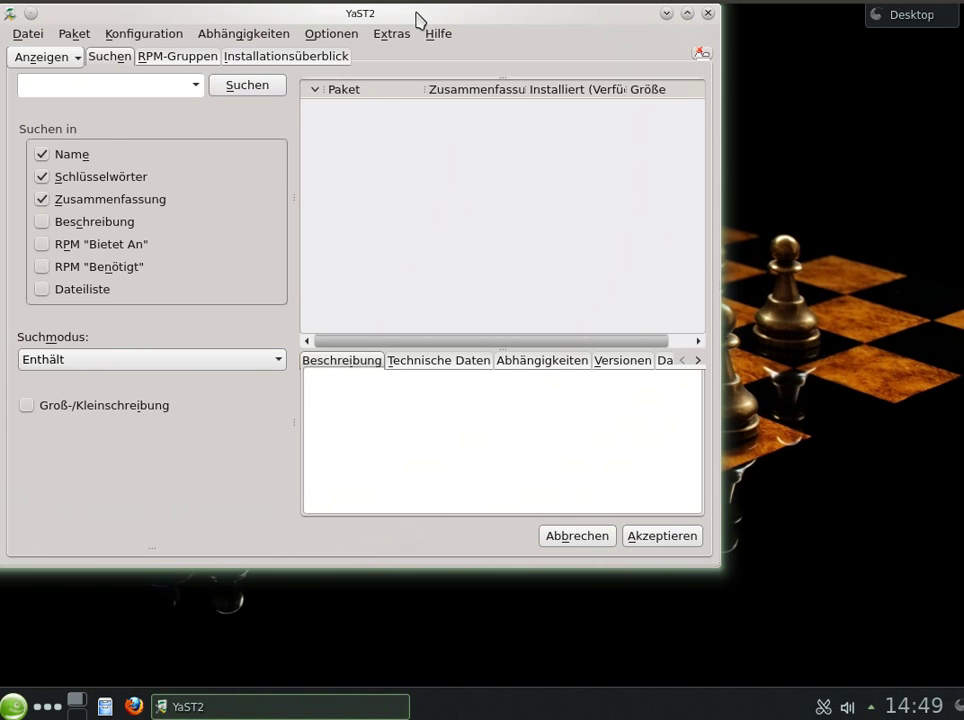
left_click_drag(418, 17, 484, 49)
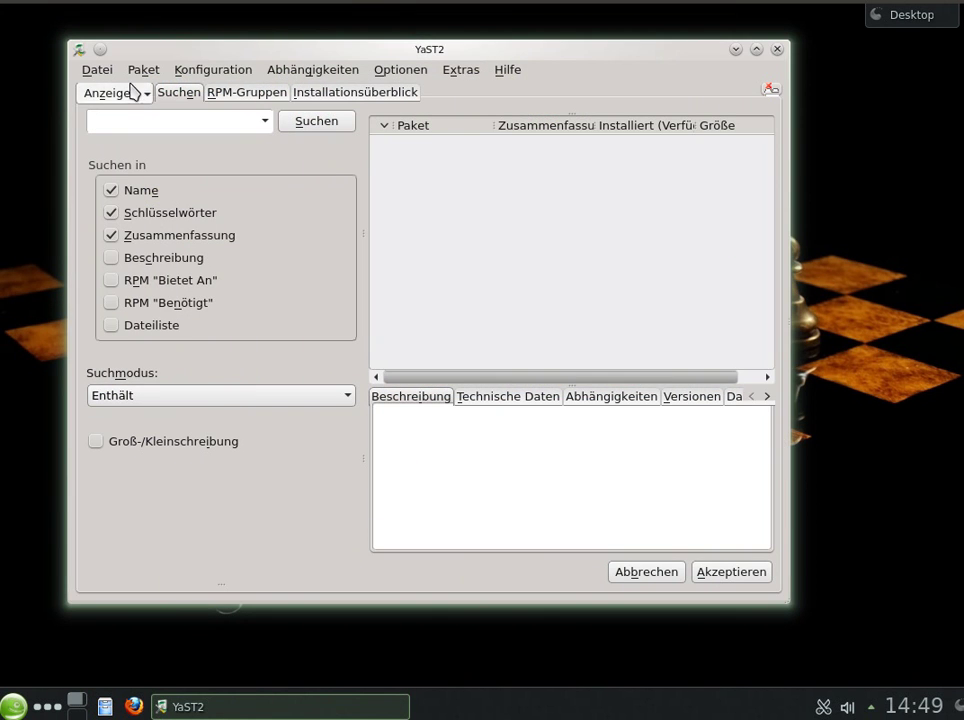
left_click(778, 49)
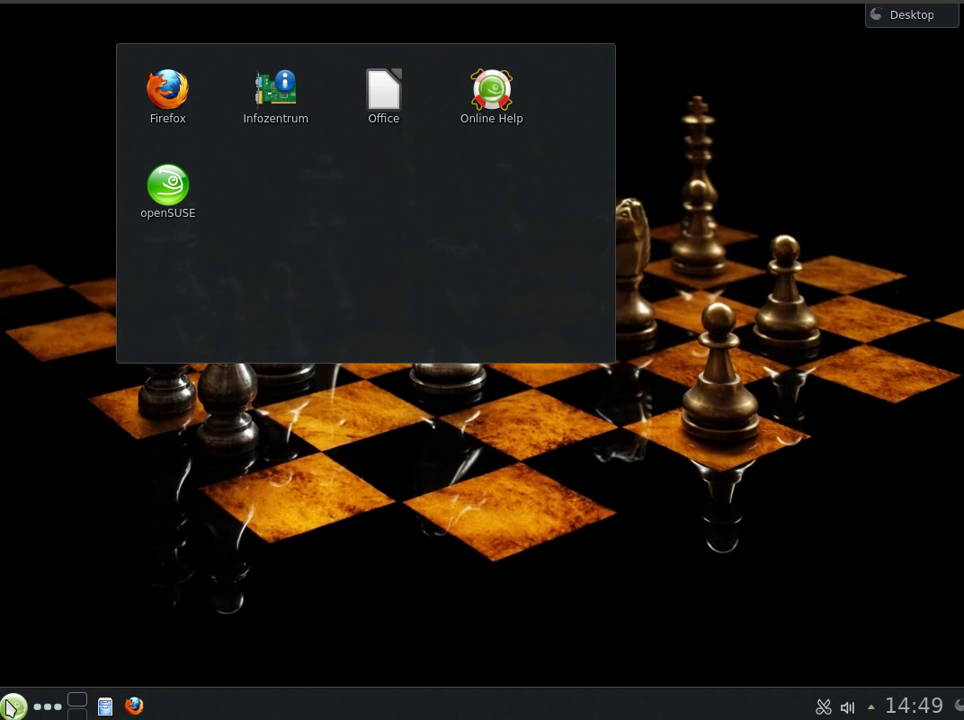
- Search the launcher for apper, open Apper Software Management, and look through its package groups
left_click(13, 707)
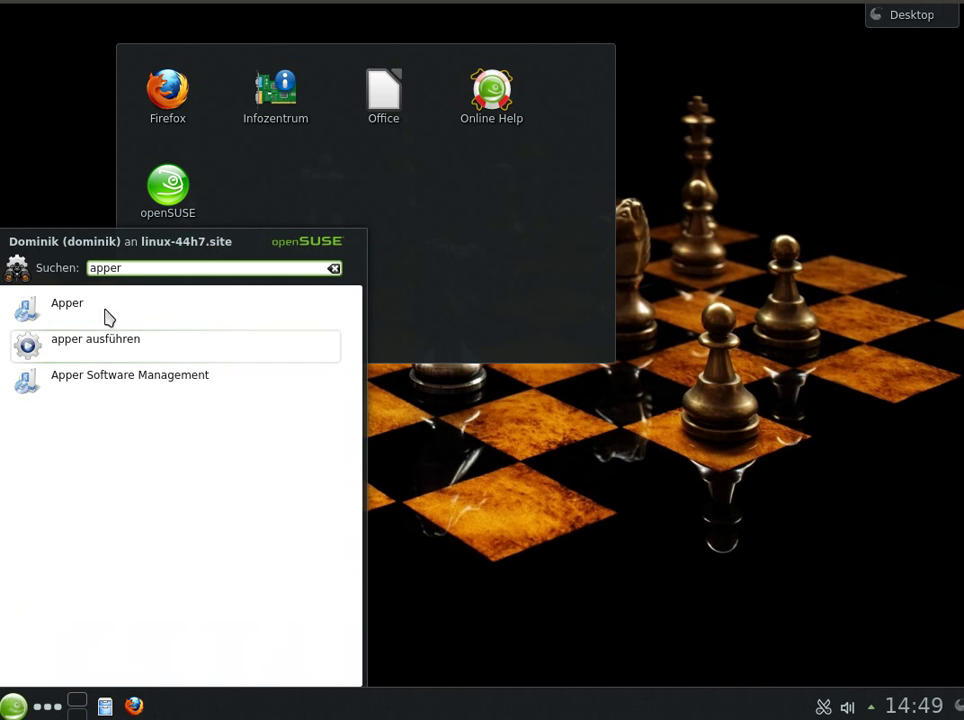
left_click(125, 385)
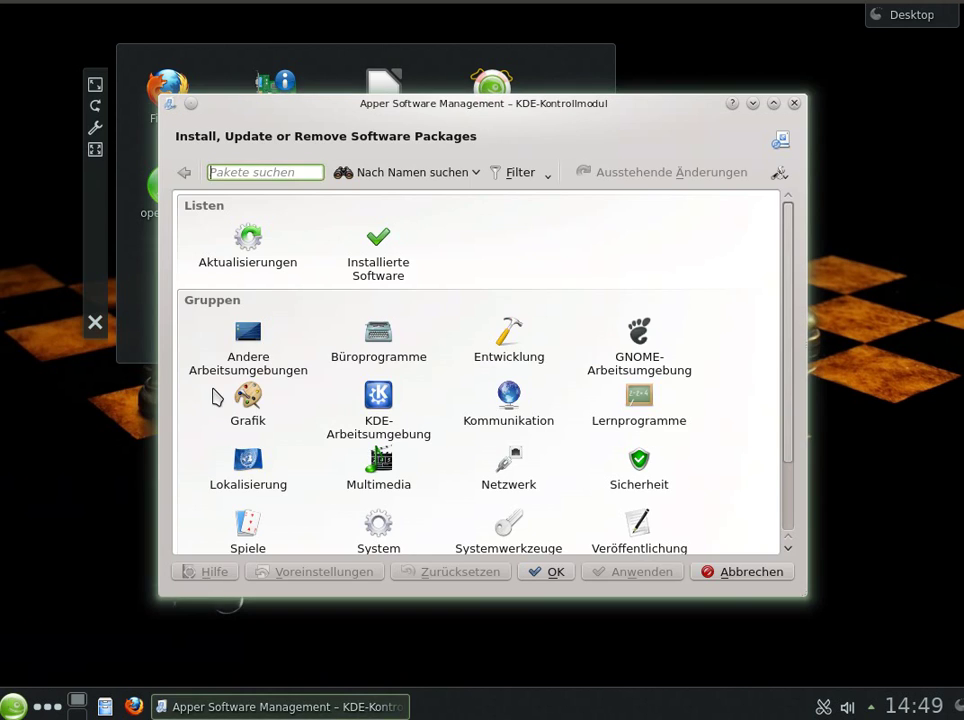
scroll(344, 381, "down", 1)
scroll(344, 370, "up", 1)
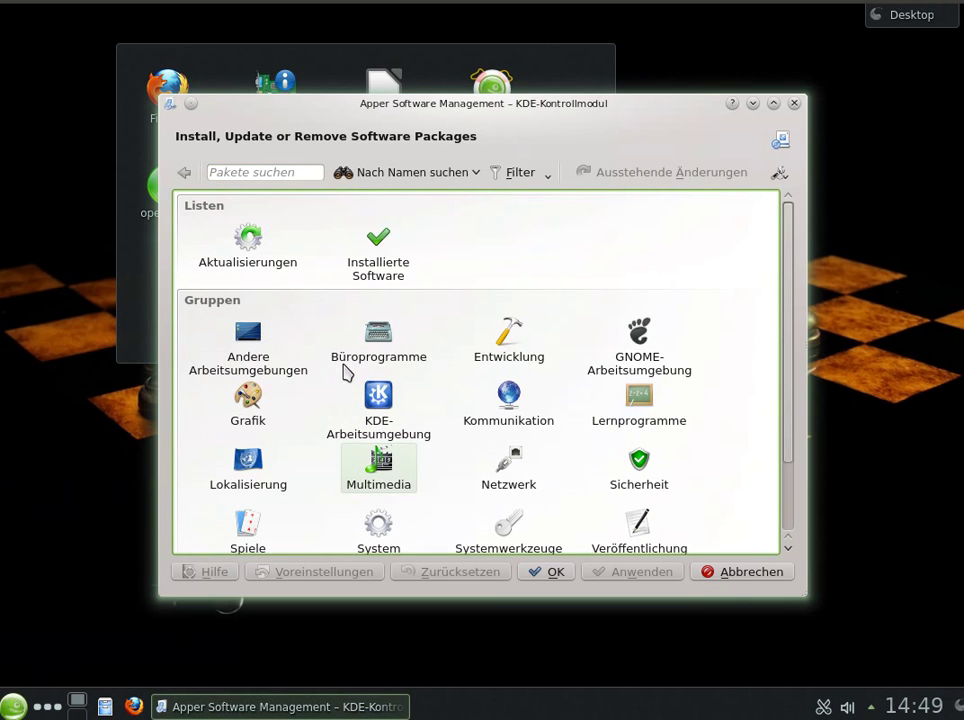
scroll(366, 366, "down", 1)
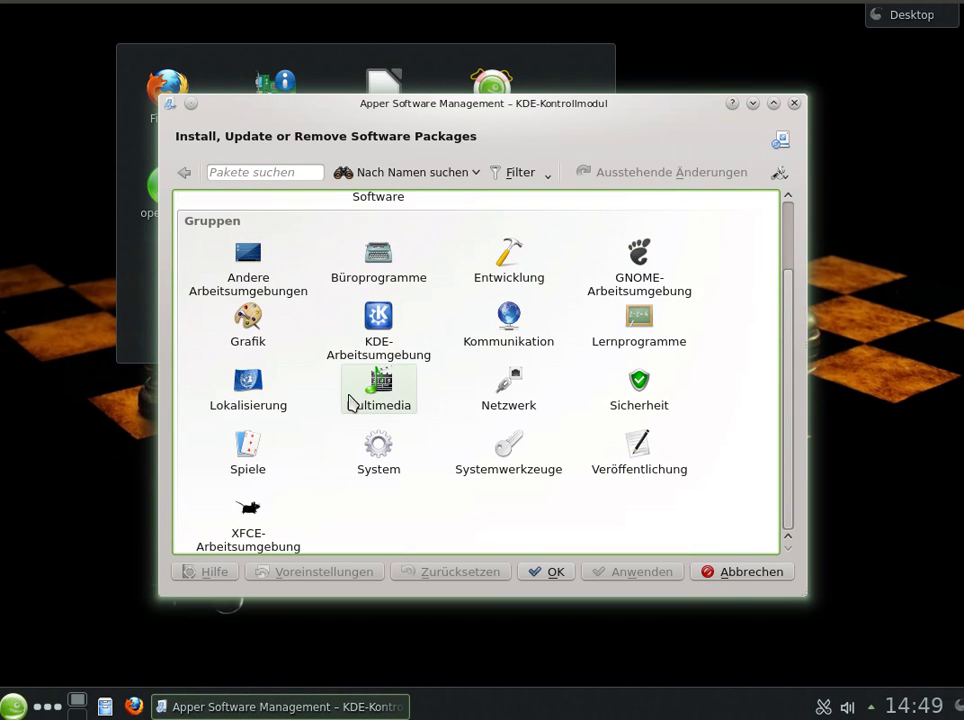
- Open the Multimedia group in Apper and look through its list of packages
left_click(374, 386)
scroll(375, 418, "down", 4)
scroll(372, 427, "up", 4)
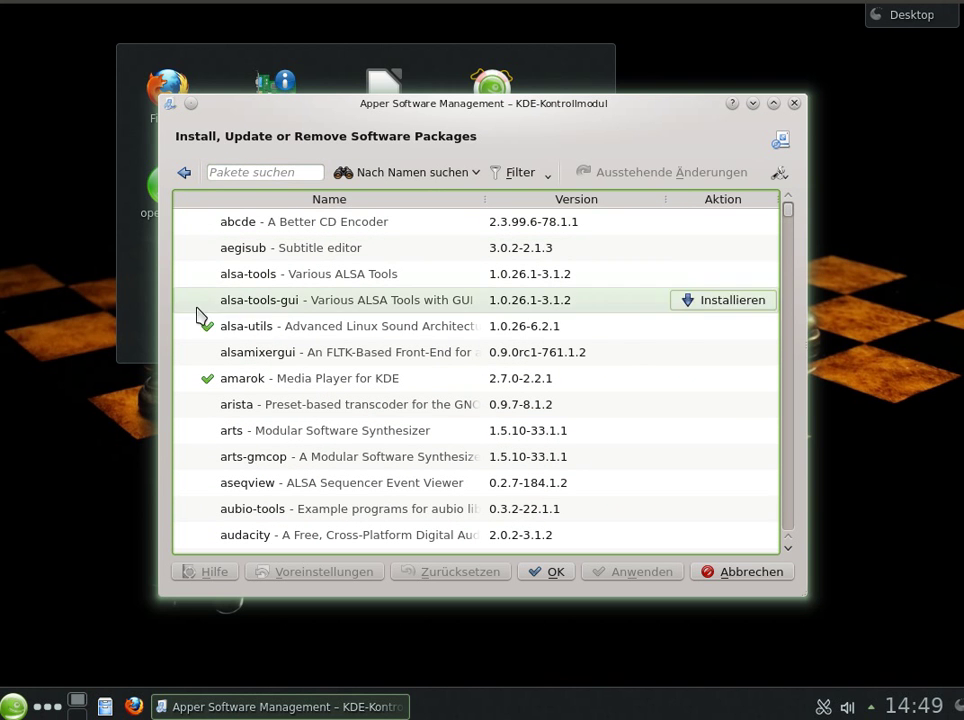
- Search Apper for chromium, view the details of the chromium package, and close the software manager
left_click(294, 166)
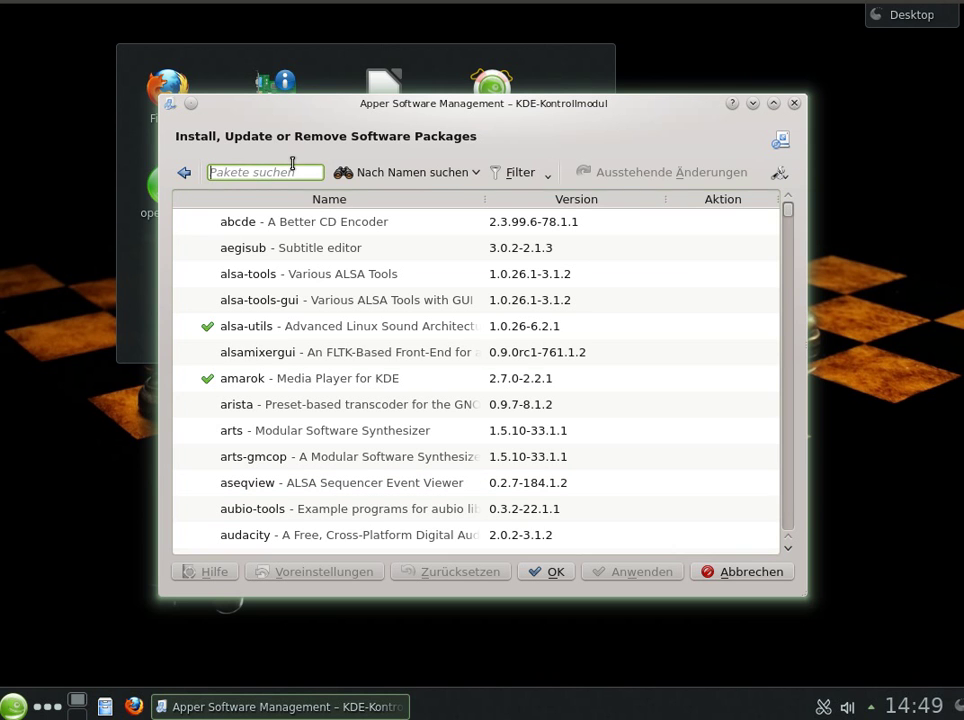
type("ch")
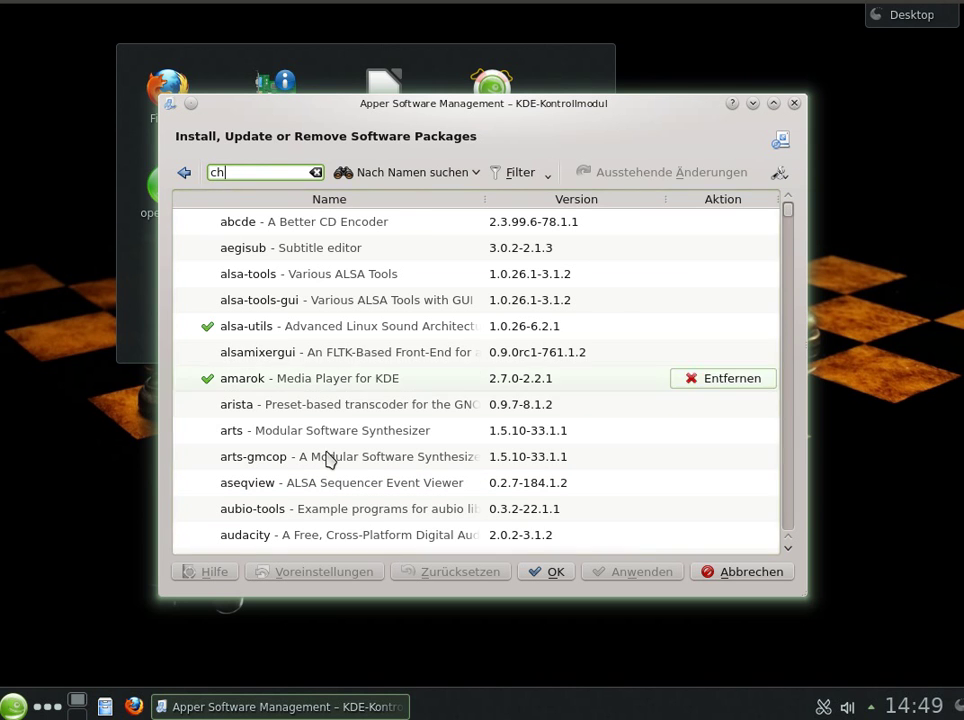
left_click(184, 172)
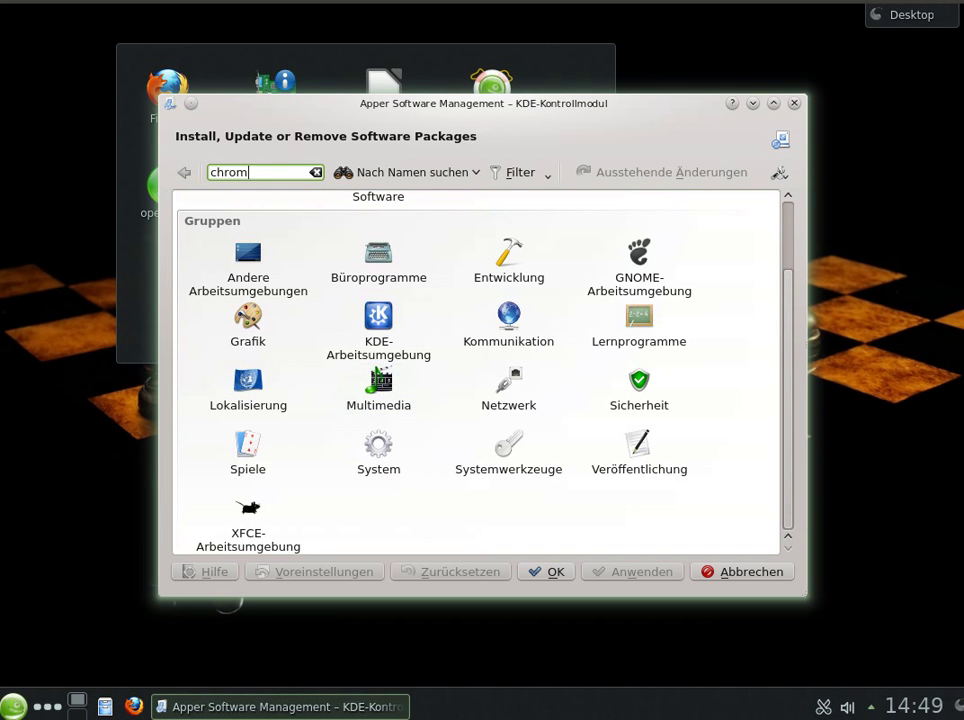
key("Return")
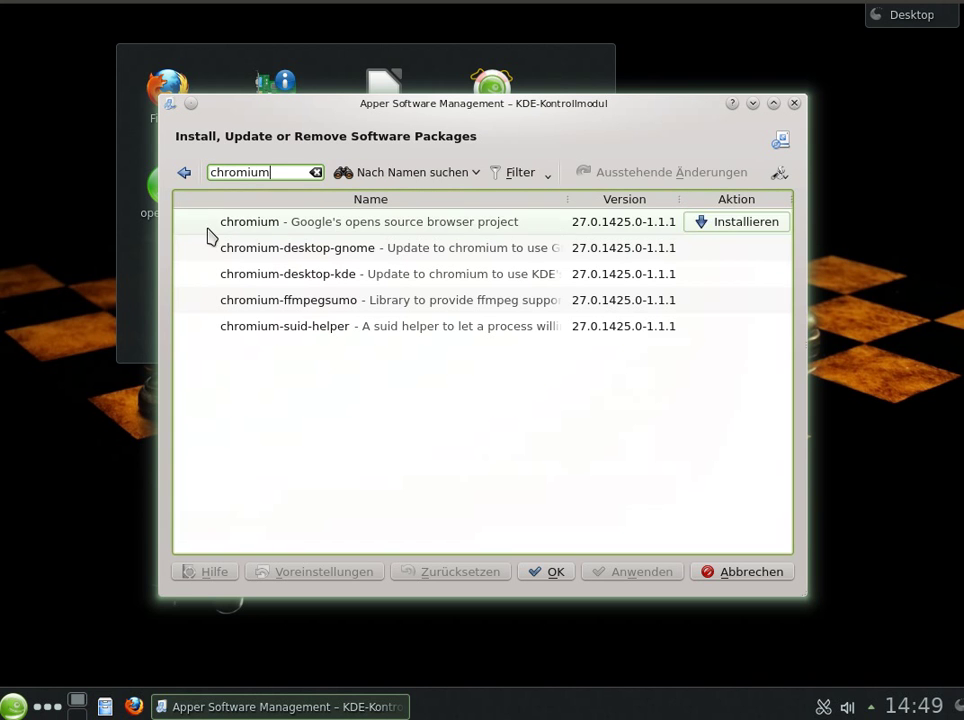
left_click(250, 223)
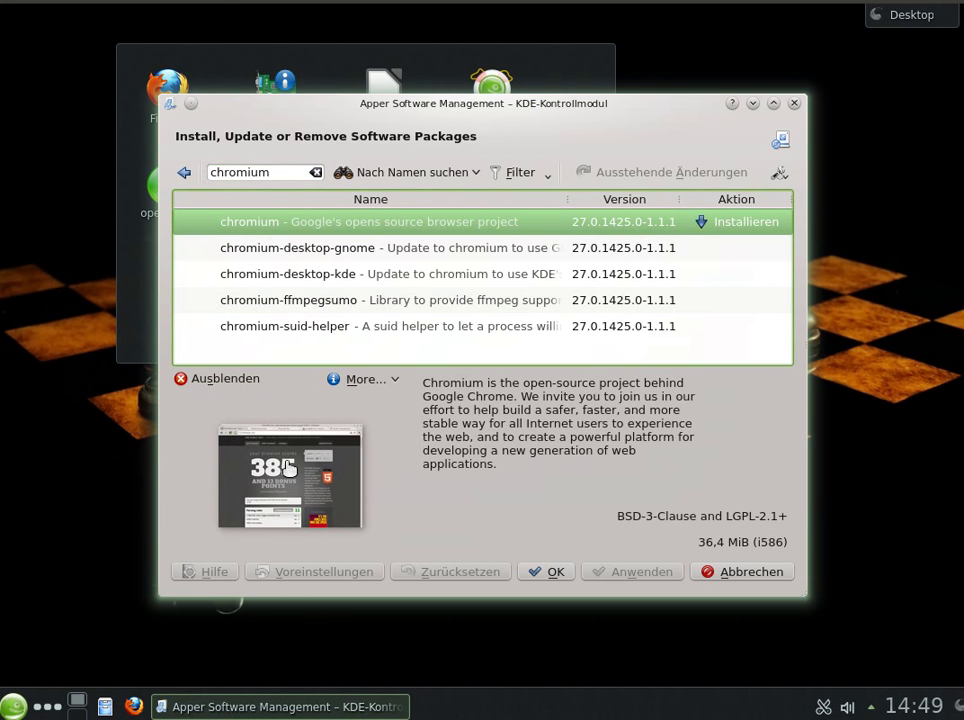
left_click_drag(350, 22, 456, 59)
left_click(796, 104)
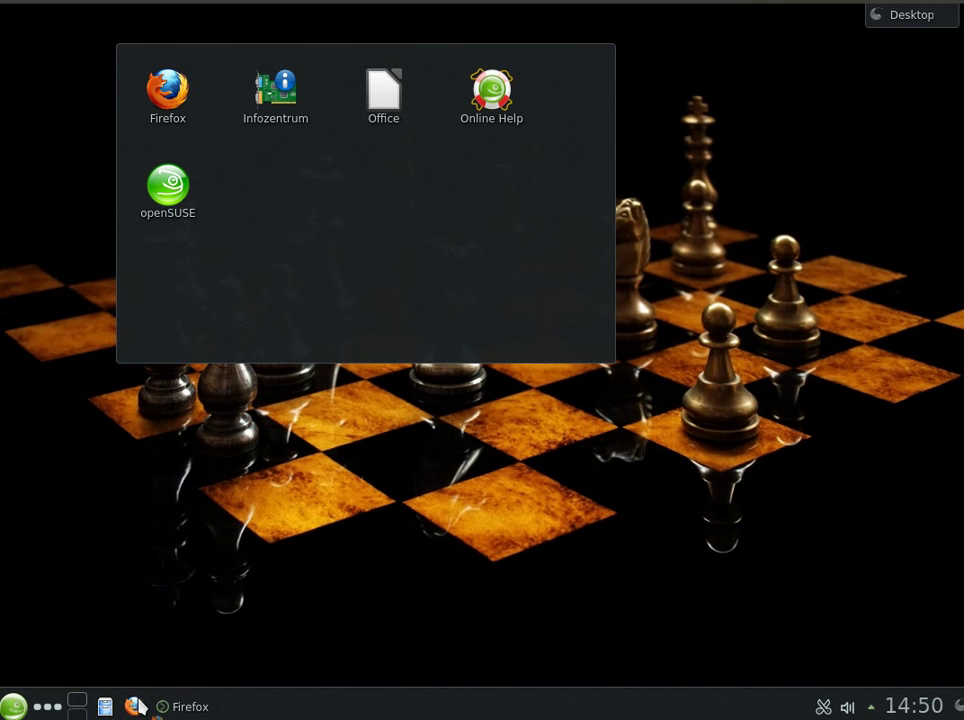
left_click_drag(507, 327, 360, 662)
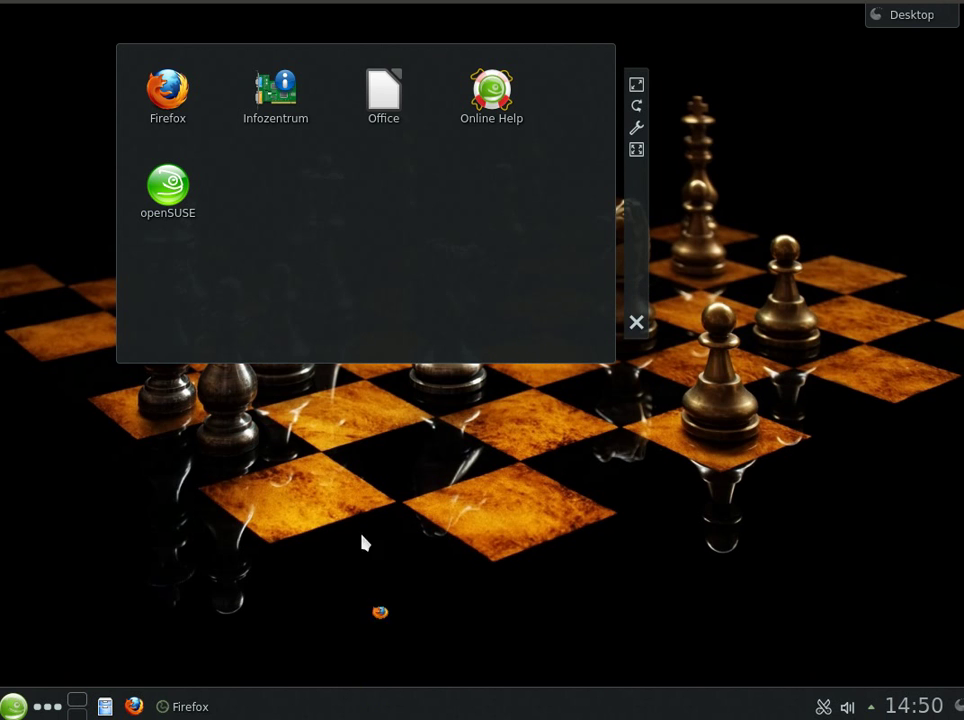
left_click_drag(466, 474, 322, 603)
left_click_drag(295, 380, 903, 678)
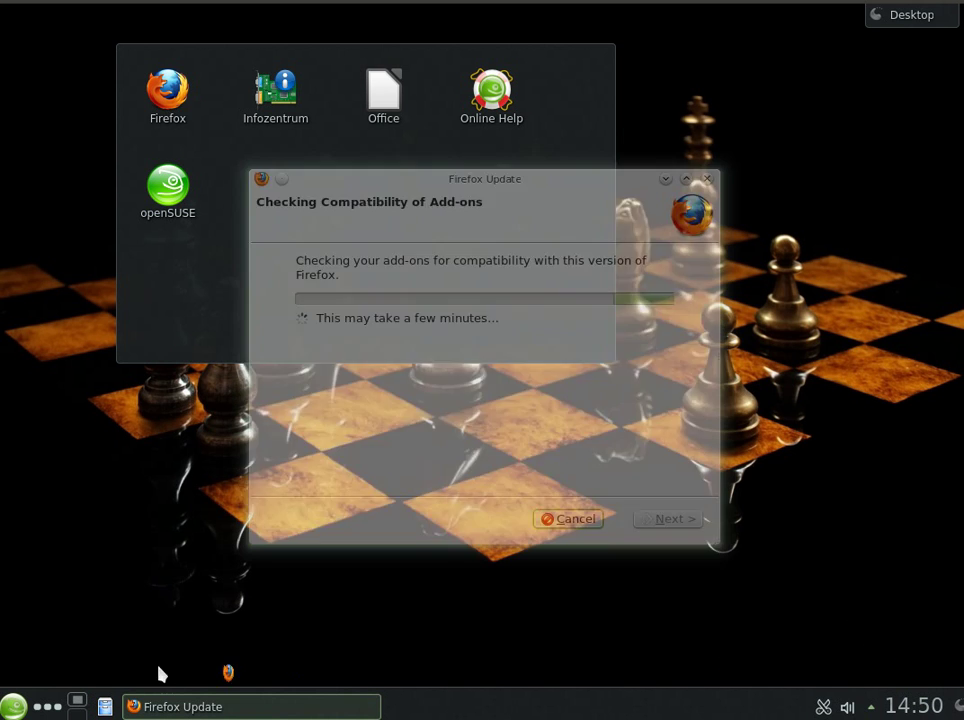
- Look through the application categories in the launcher and return to its favourites
left_click(13, 706)
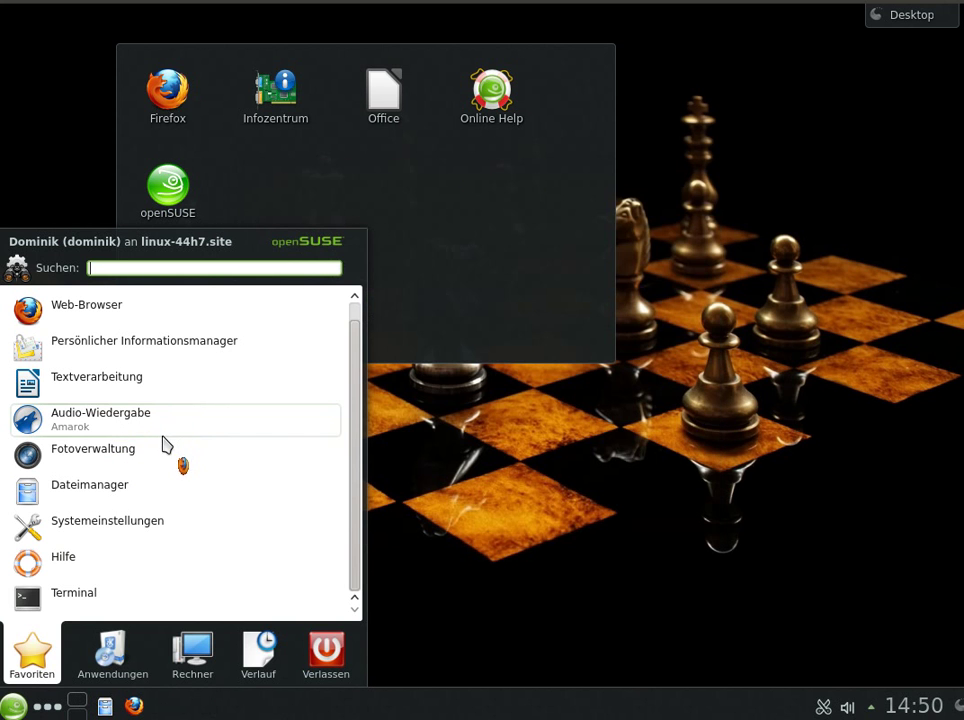
left_click(112, 652)
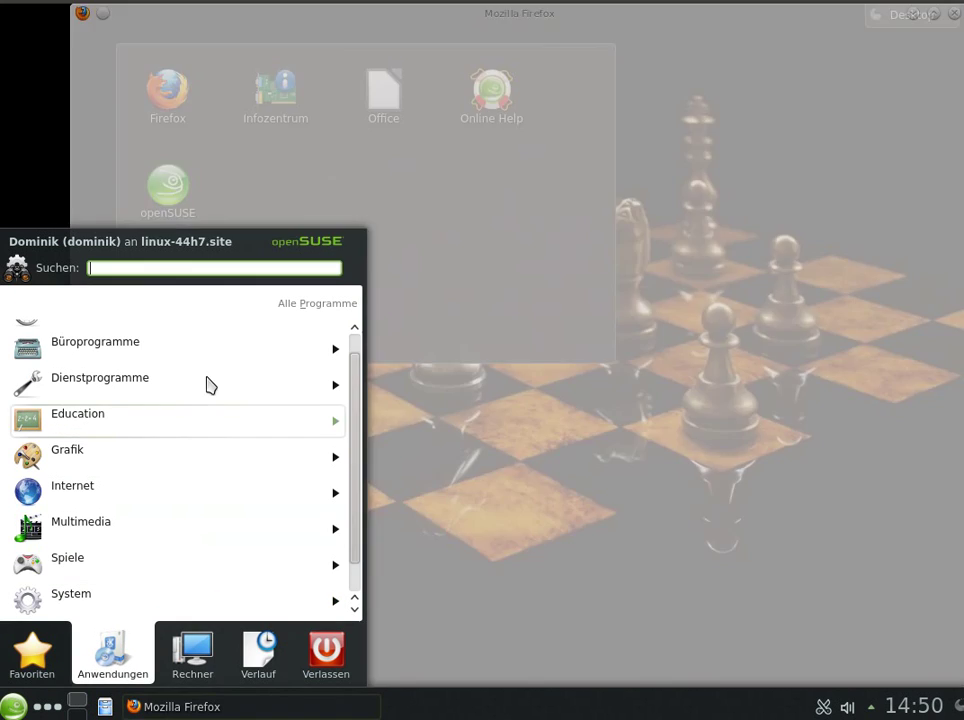
left_click(32, 650)
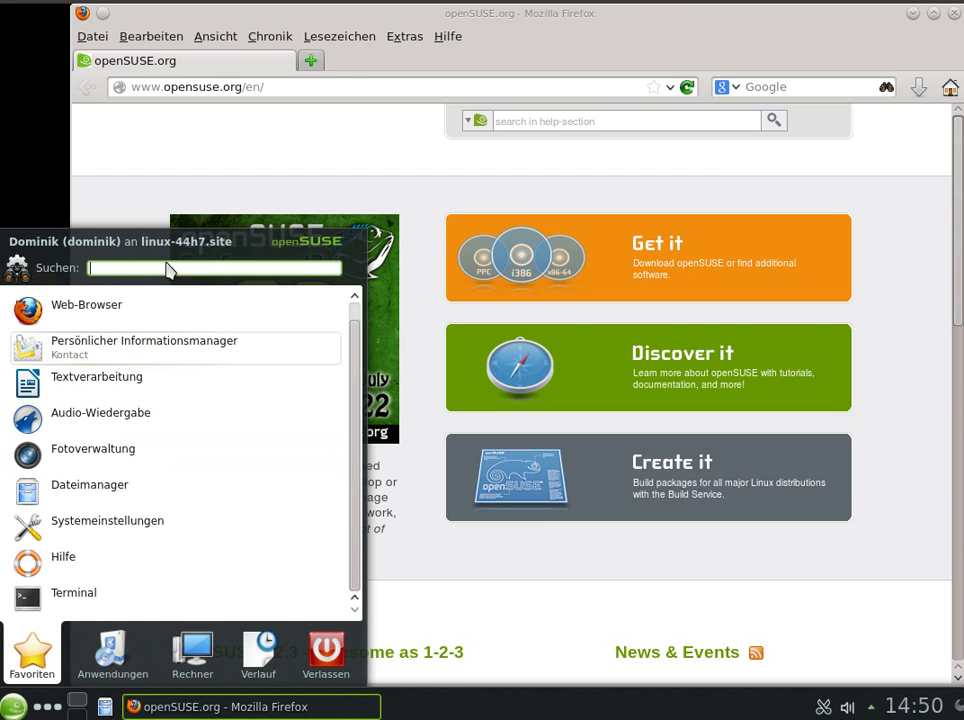
- Leave the launcher and close the Firefox window showing the openSUSE.org page
left_click(485, 40)
left_click_drag(935, 20, 908, 27)
left_click(927, 21)
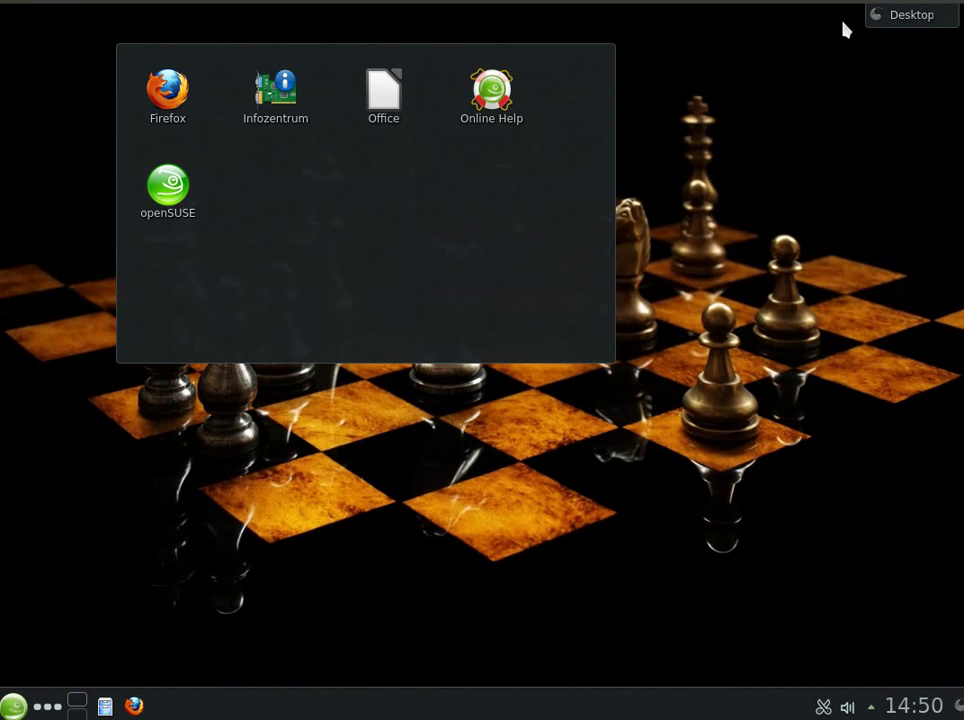
- Browse the available Miniprogramme and place the Augen widget on the free desktop area beside the folder widget
left_click(899, 24)
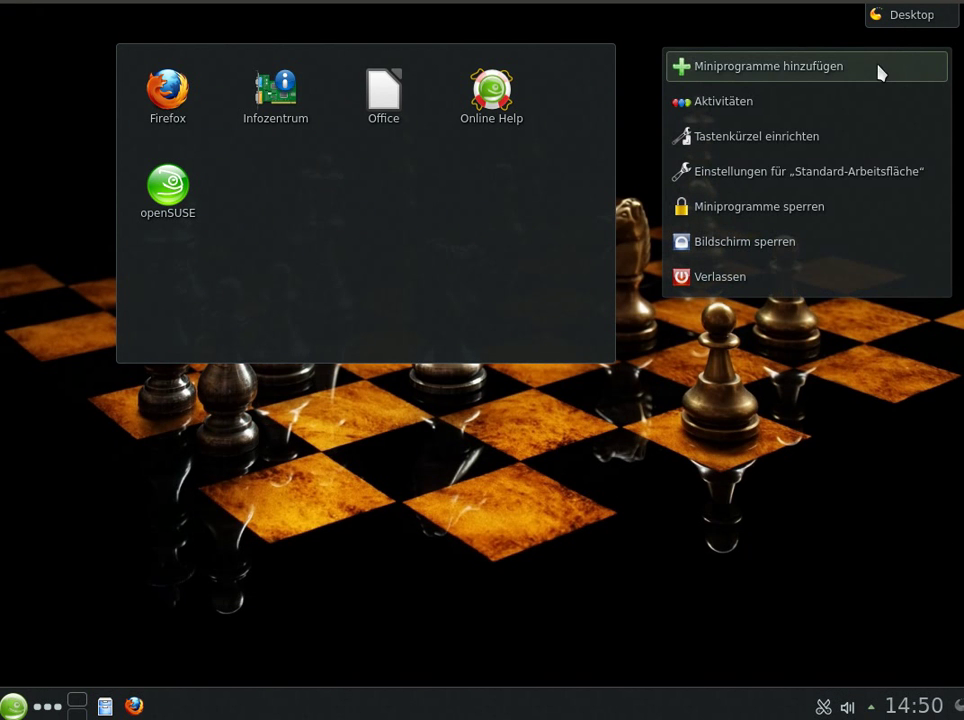
left_click(718, 68)
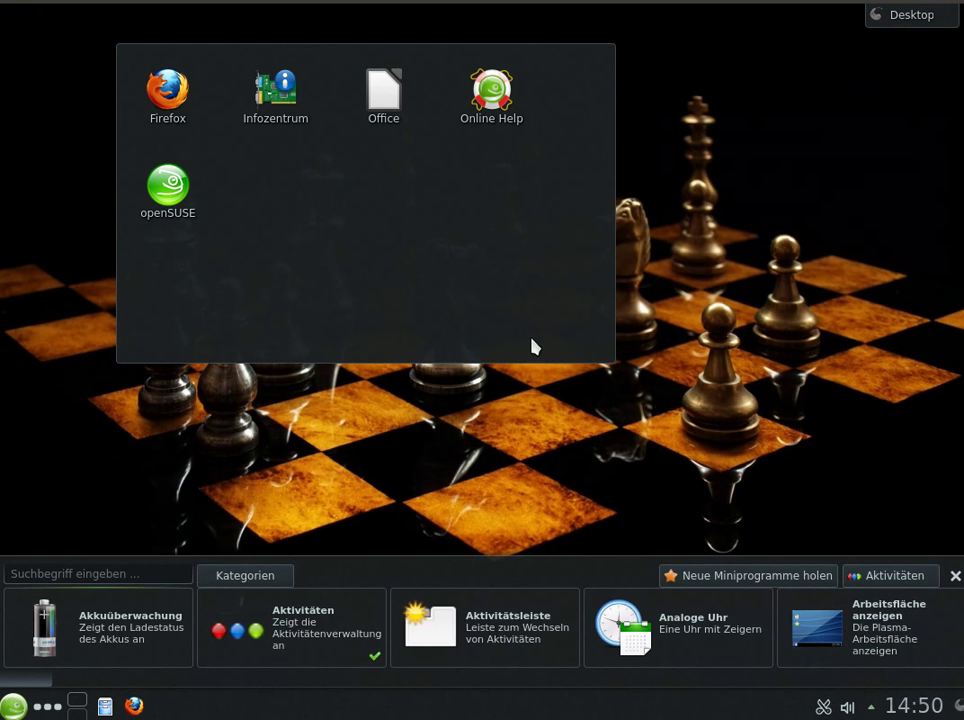
scroll(552, 640, "down", 2)
scroll(552, 670, "down", 3)
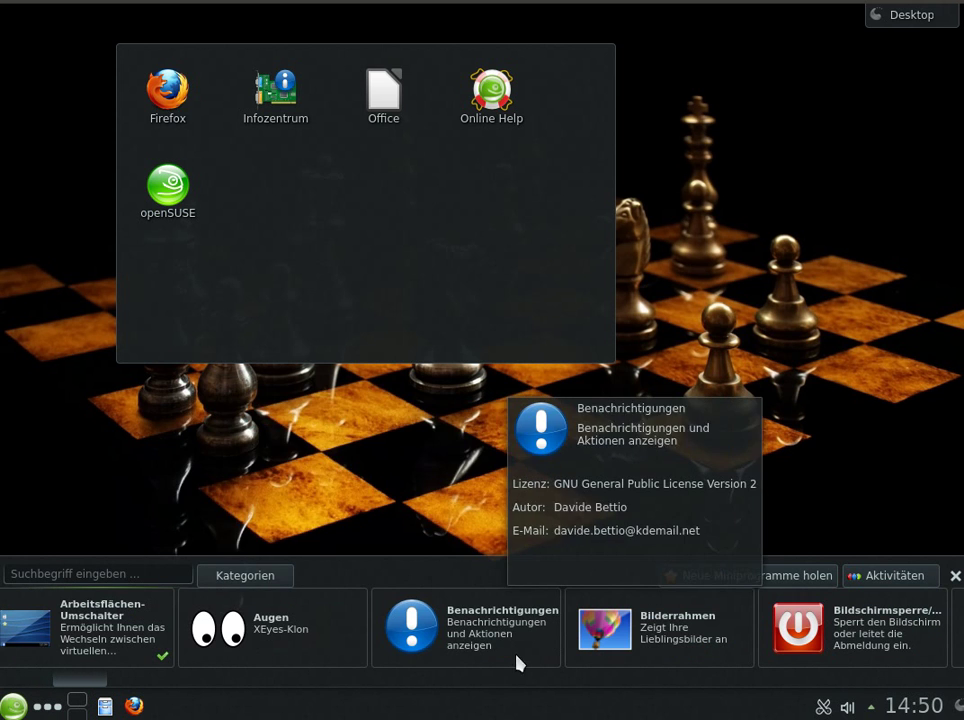
left_click_drag(230, 637, 762, 250)
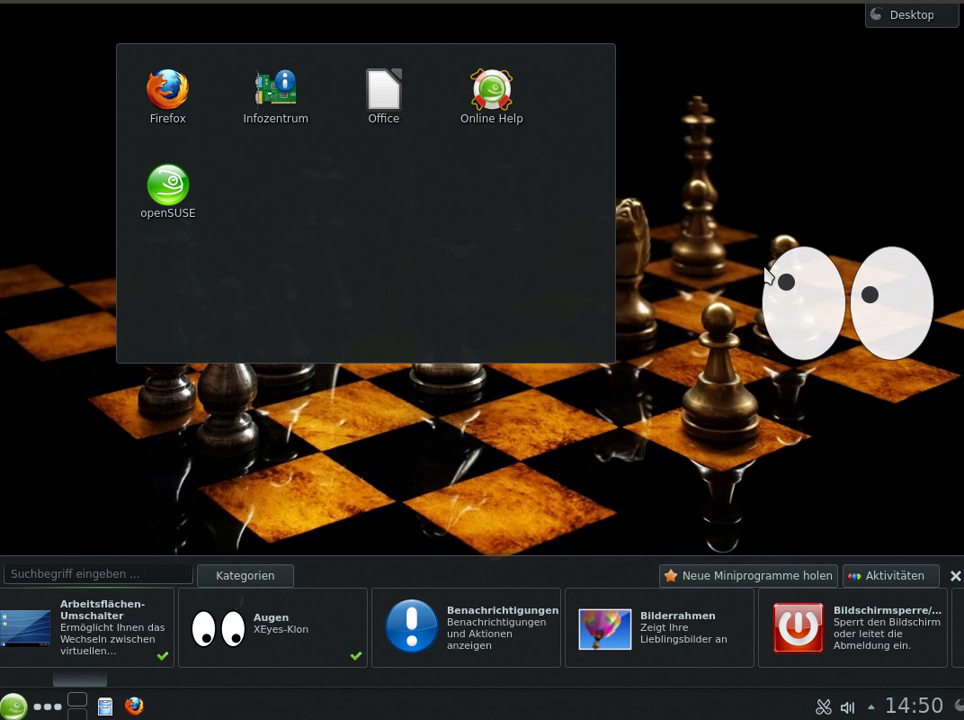
- Try out the Einheiten-Umrechner widget on the desktop and remove it again
scroll(701, 635, "down", 5)
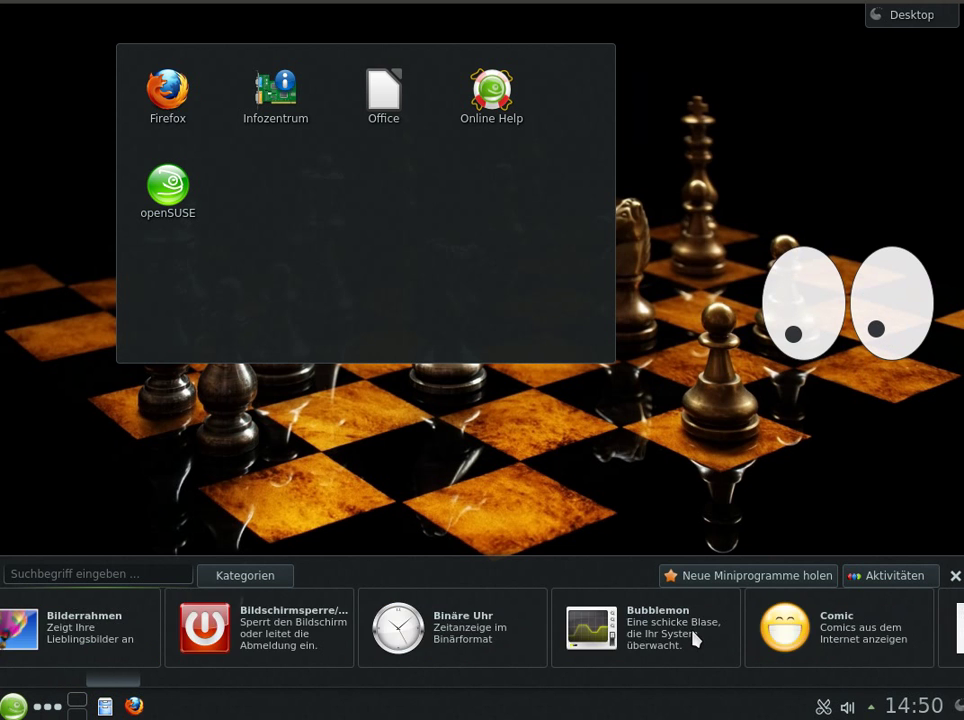
scroll(640, 636, "down", 6)
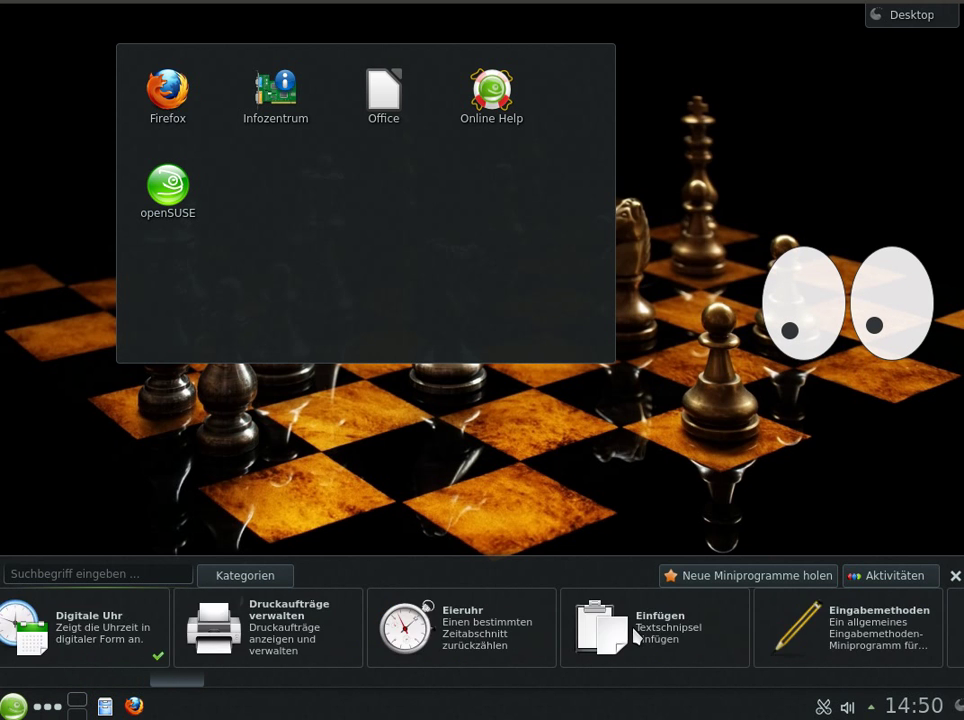
left_click_drag(634, 636, 424, 250)
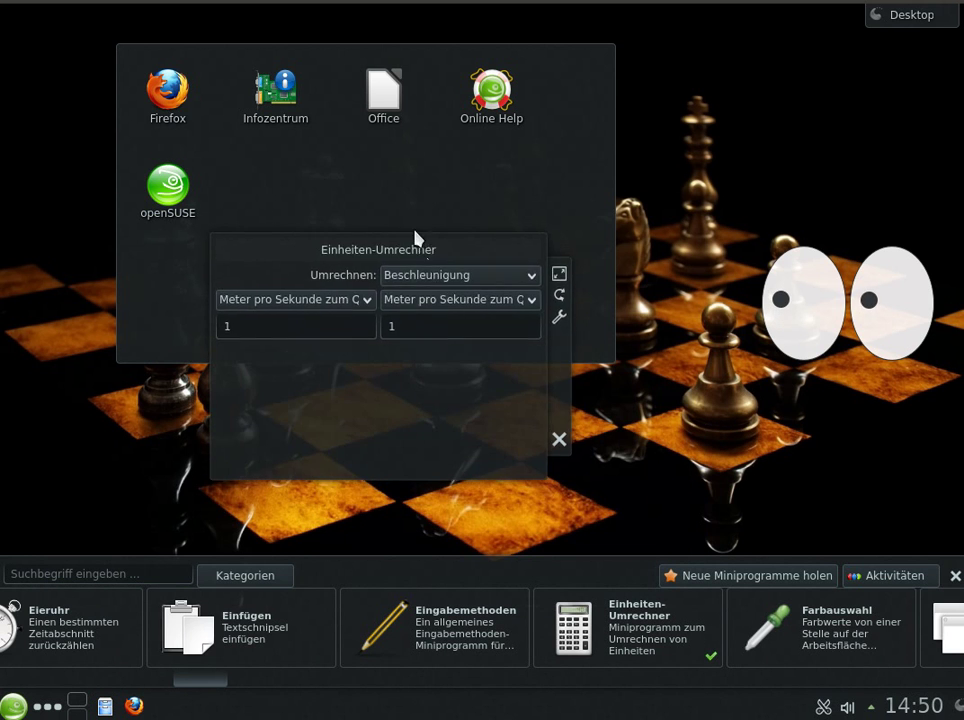
left_click(561, 439)
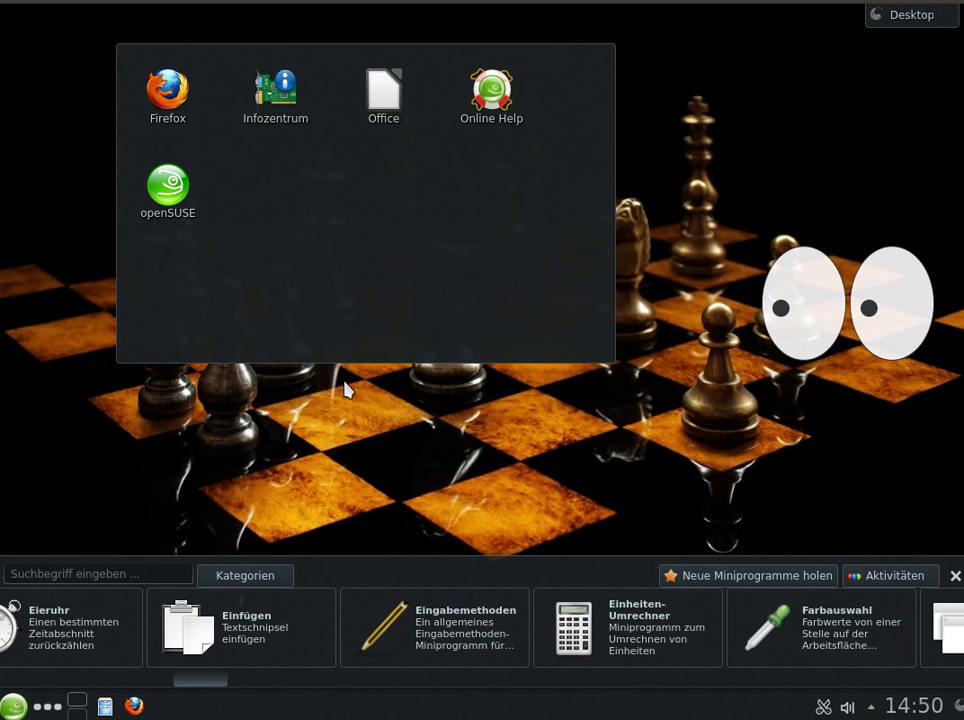
- Close the Miniprogramme browser and move the Augen widget up, closer to the folder widget
left_click(955, 576)
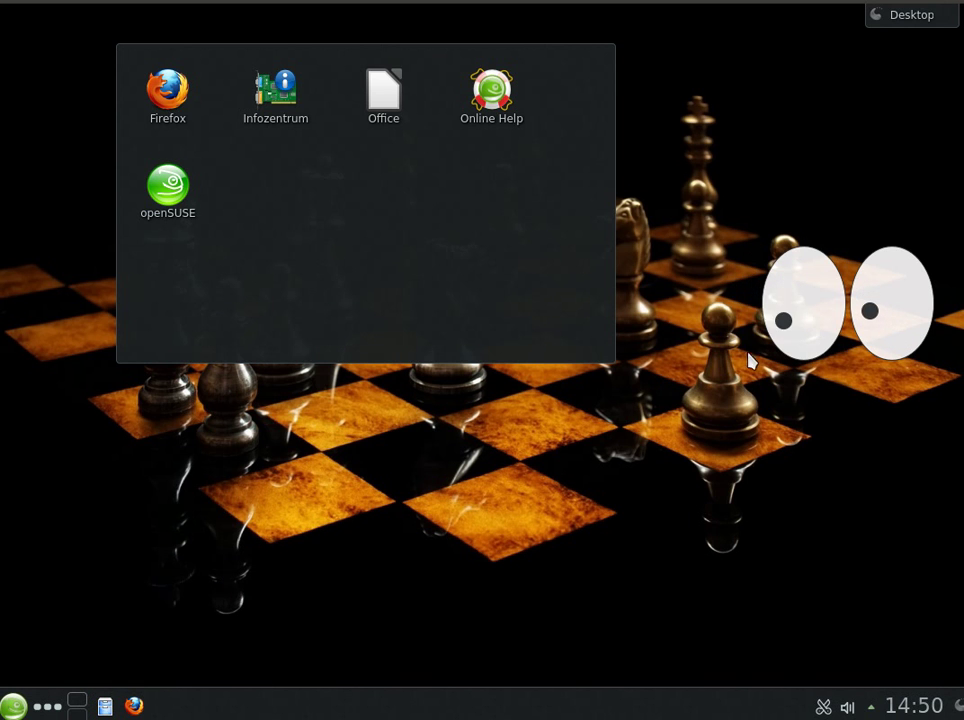
left_click_drag(766, 318, 674, 194)
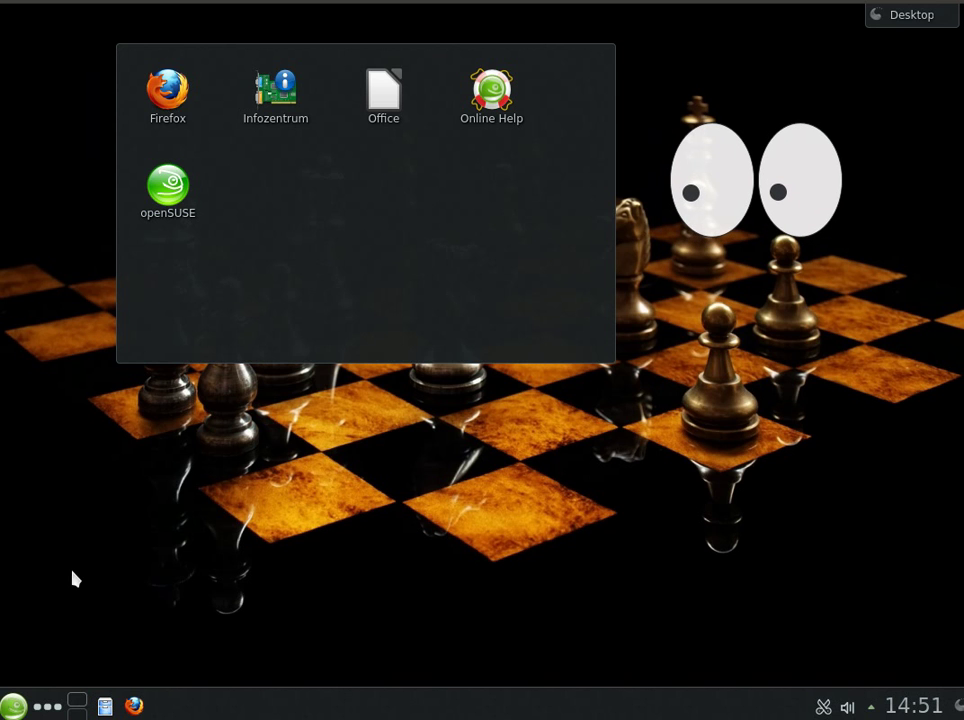
- Search the launcher for yast, open the YaST-Kontrollzentrum and look through its modules, including the System category
left_click(16, 705)
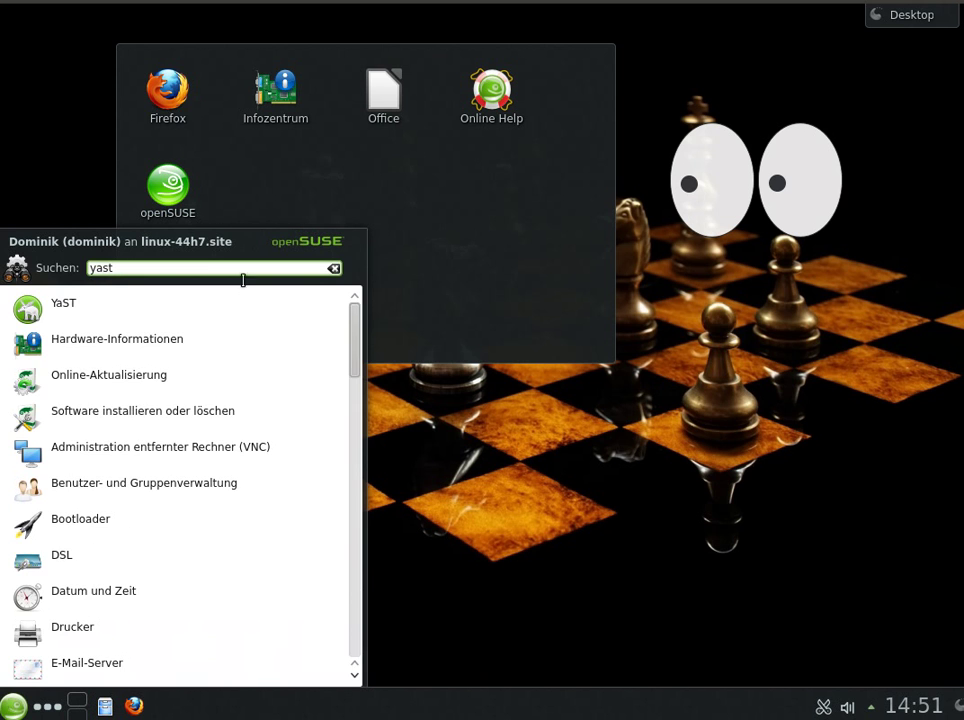
left_click(126, 318)
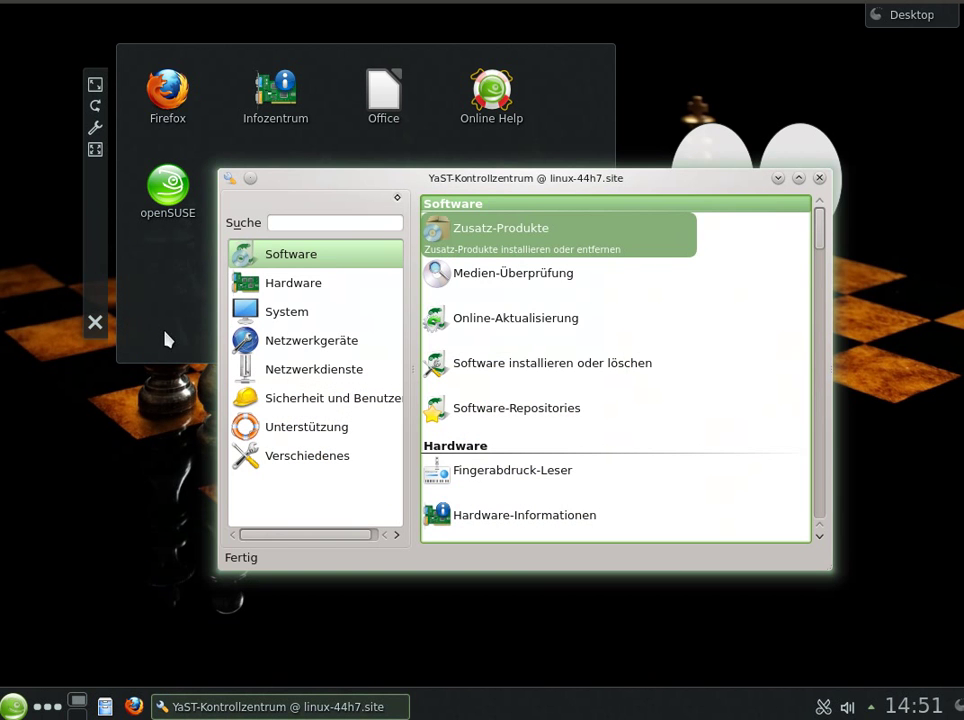
scroll(533, 369, "down", 5)
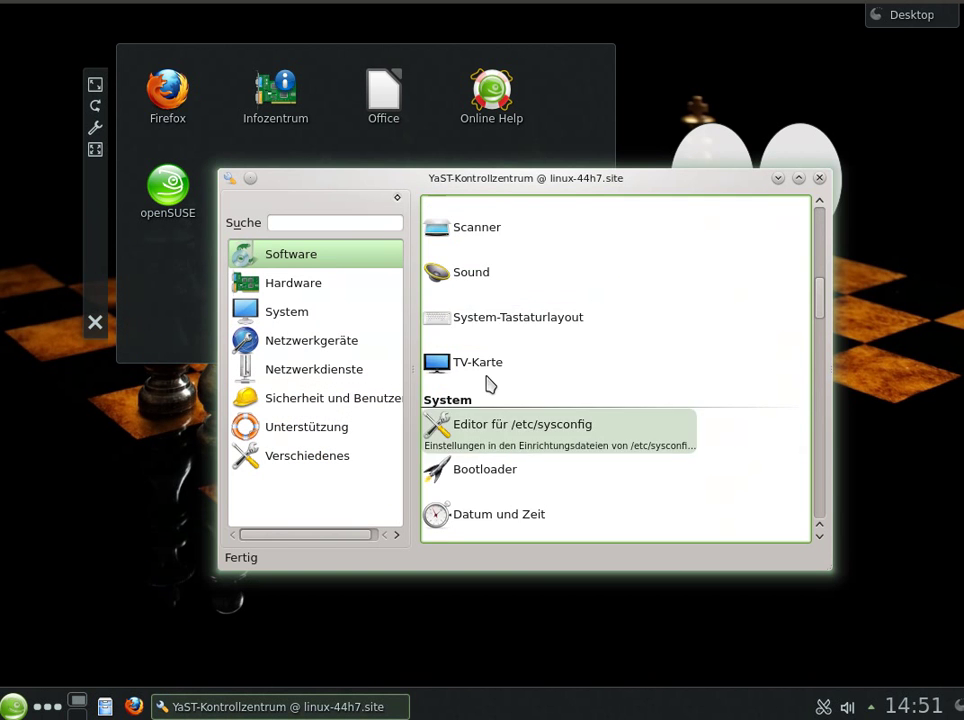
scroll(538, 432, "down", 1)
left_click(279, 309)
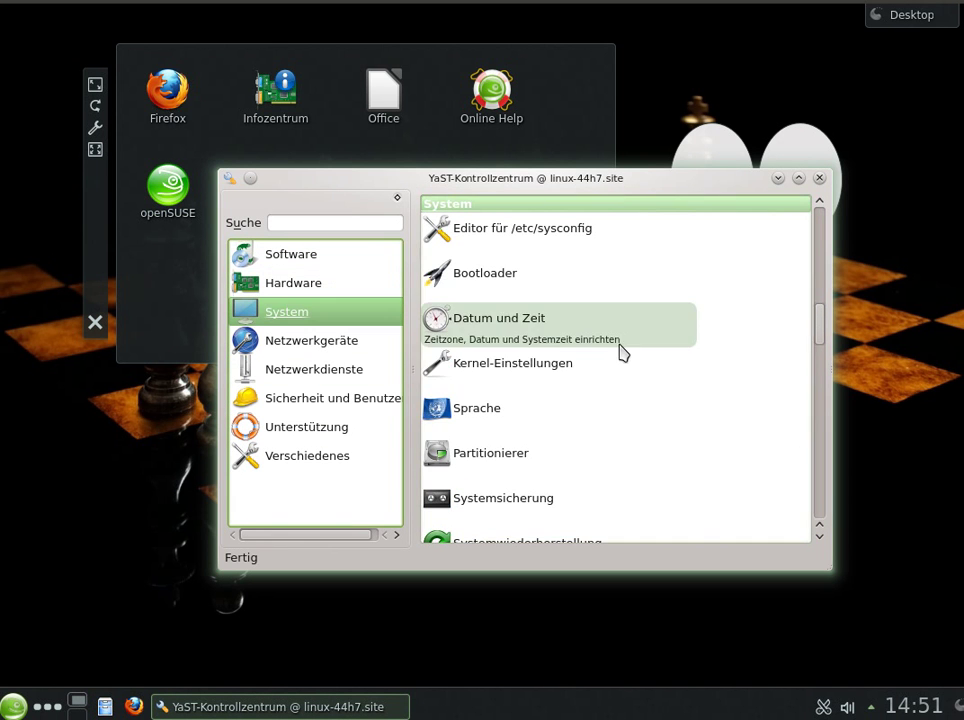
- View the Sprache module's language settings, cancel out of it and close the YaST-Kontrollzentrum
left_click(547, 404)
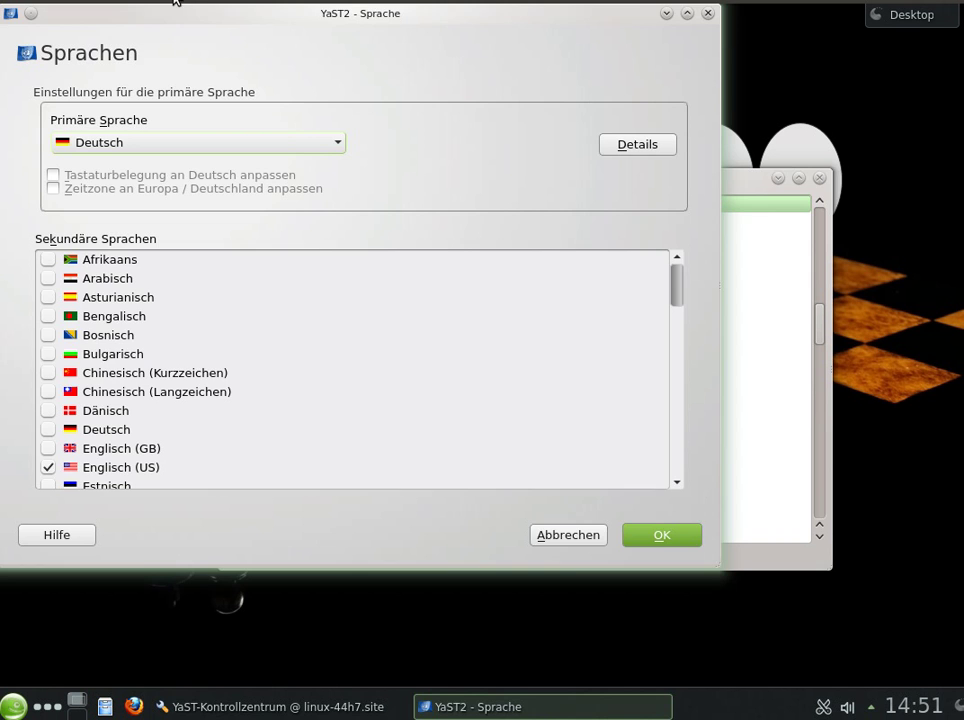
left_click(571, 540)
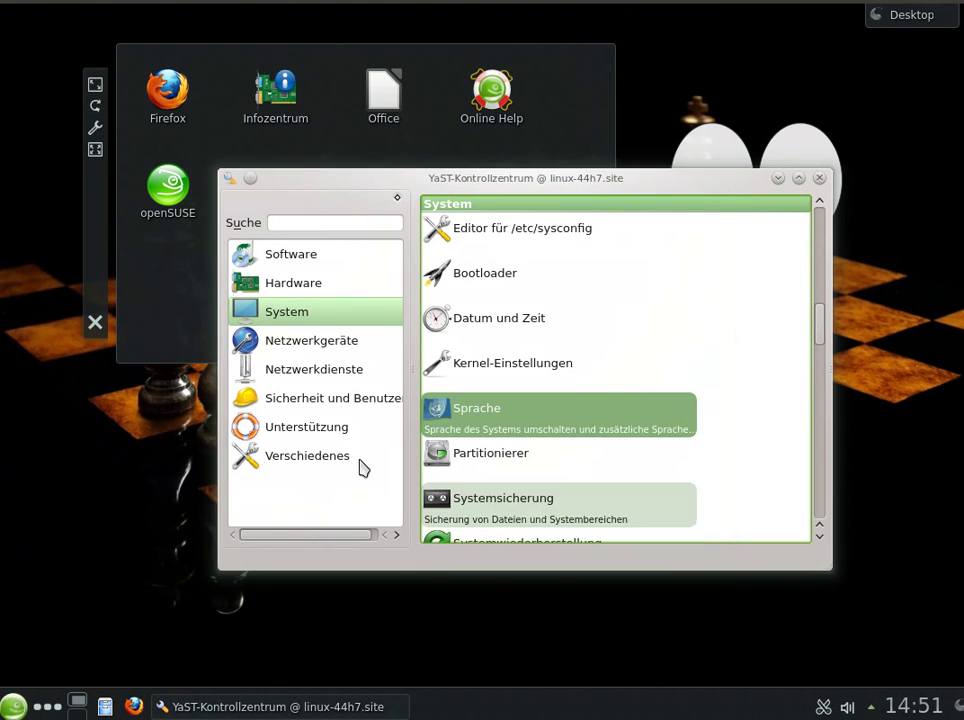
left_click(819, 178)
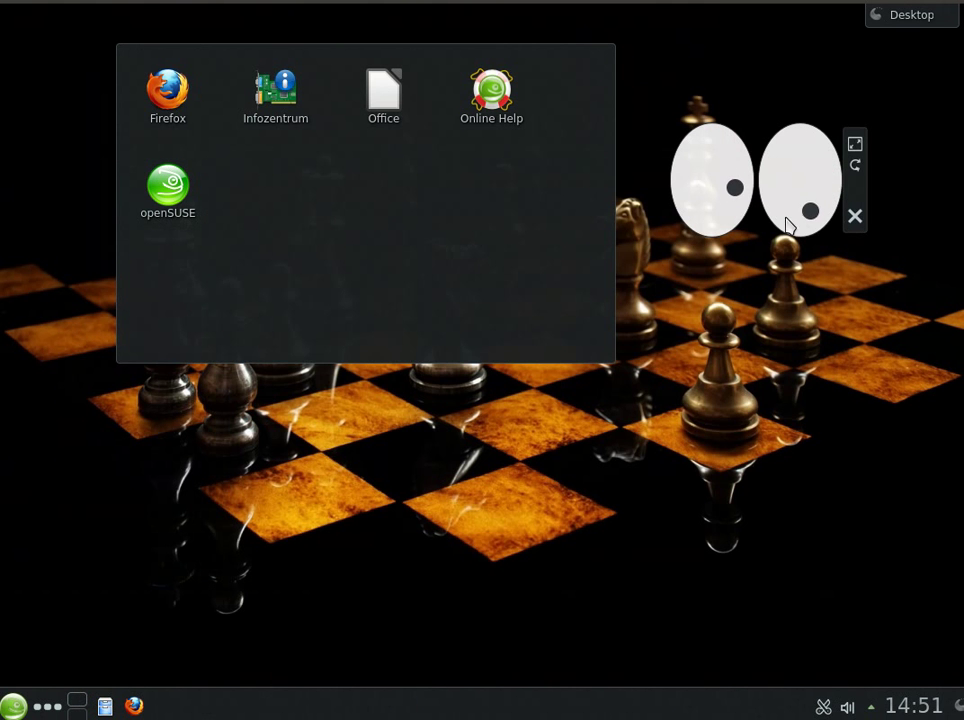
- Open the Systemeinstellungen and view the widget style choices under Erscheinungsbild von Anwendungen
left_click(14, 704)
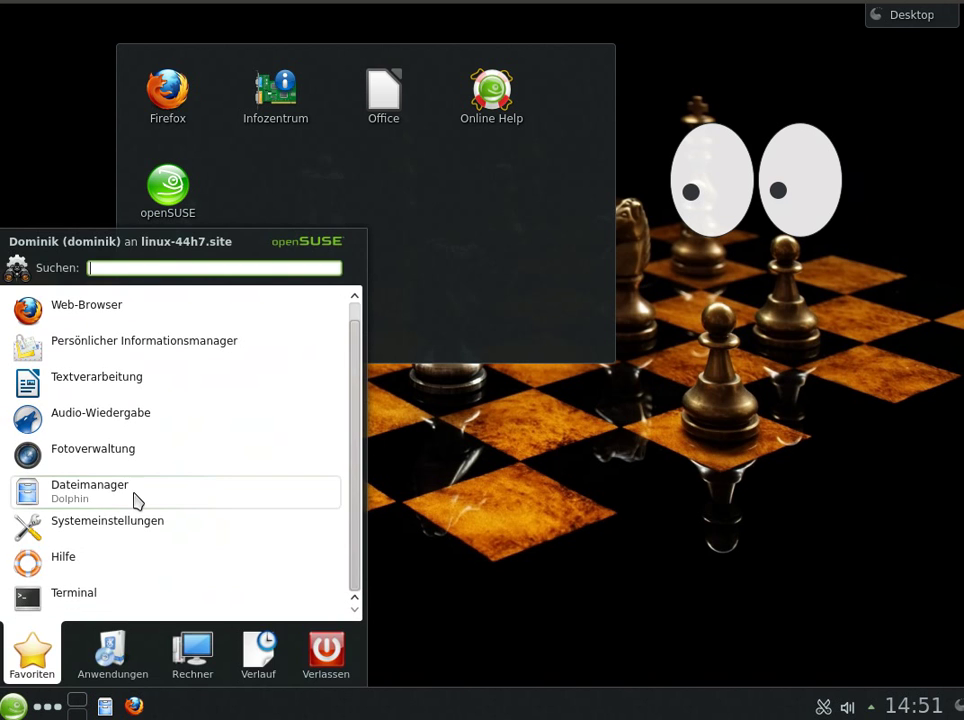
left_click(138, 523)
left_click_drag(426, 33, 645, 222)
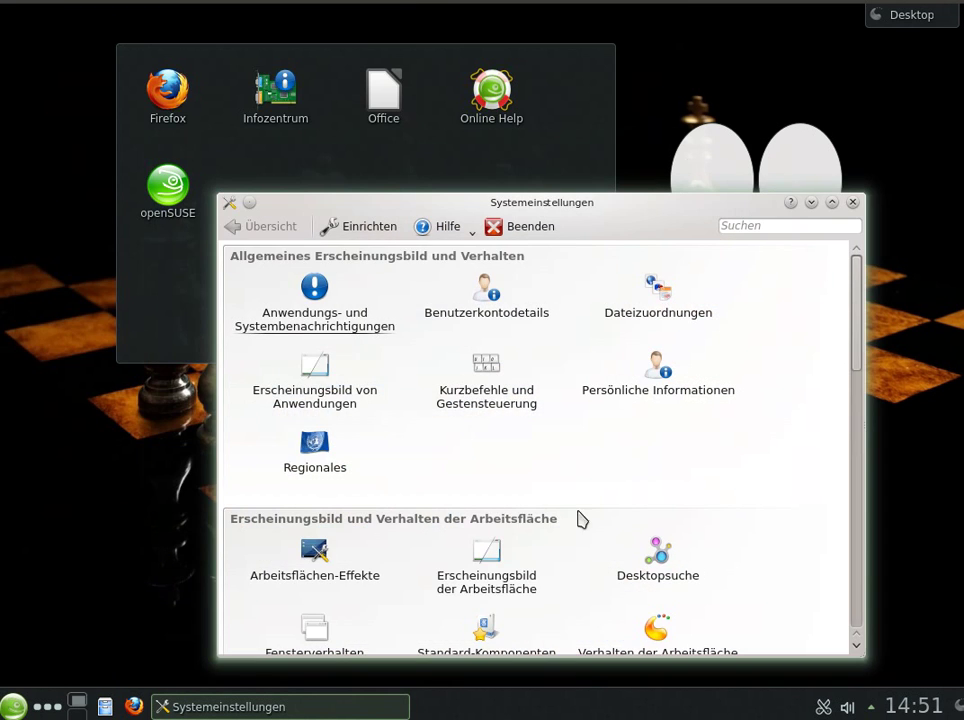
left_click(312, 390)
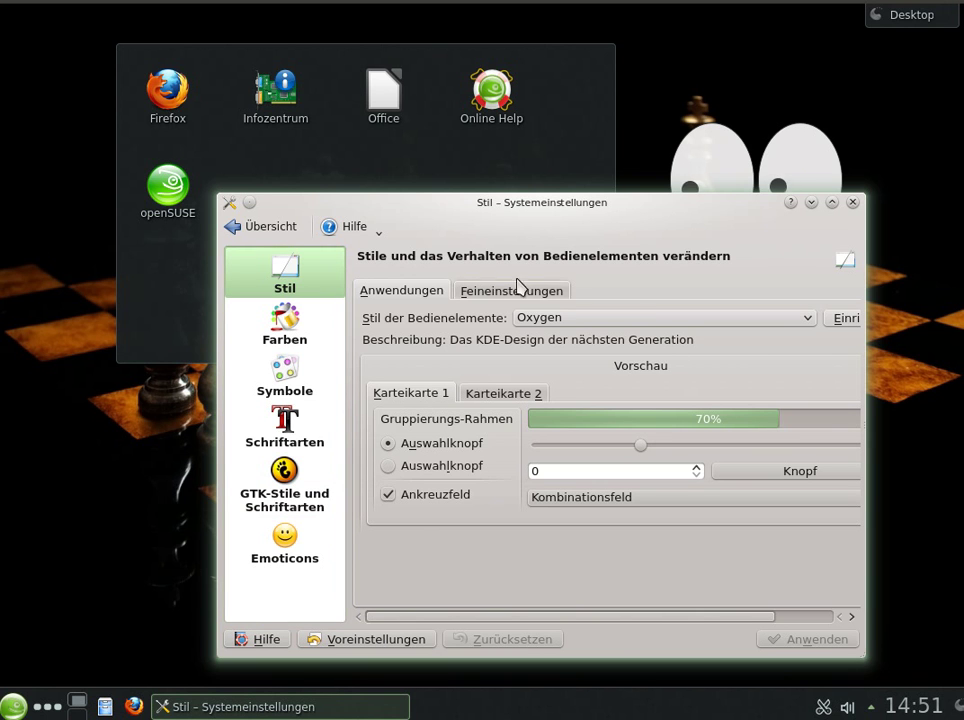
left_click(603, 320)
left_click(603, 320)
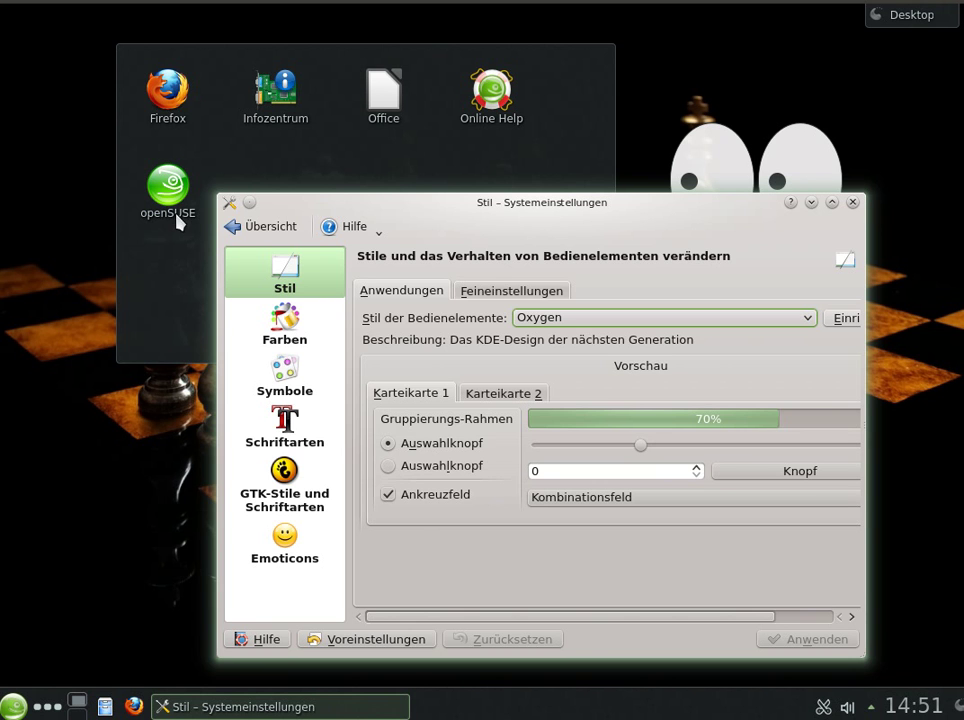
- Return to the settings overview, view the Arbeitsflächen-Effekte options and close the Systemeinstellungen
left_click(250, 225)
scroll(643, 477, "down", 2)
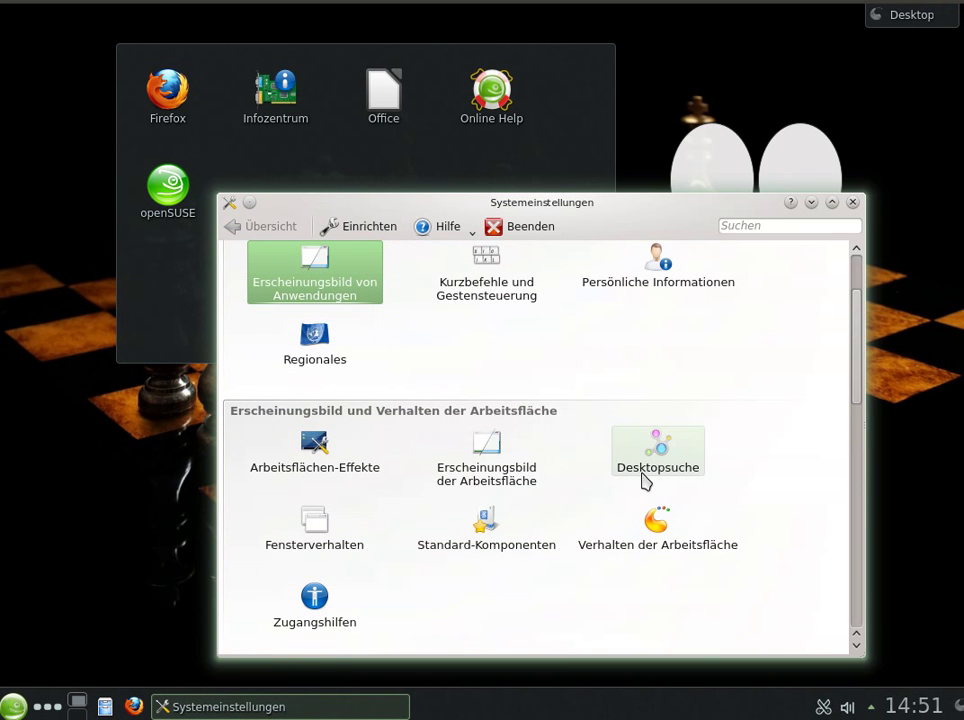
left_click(312, 466)
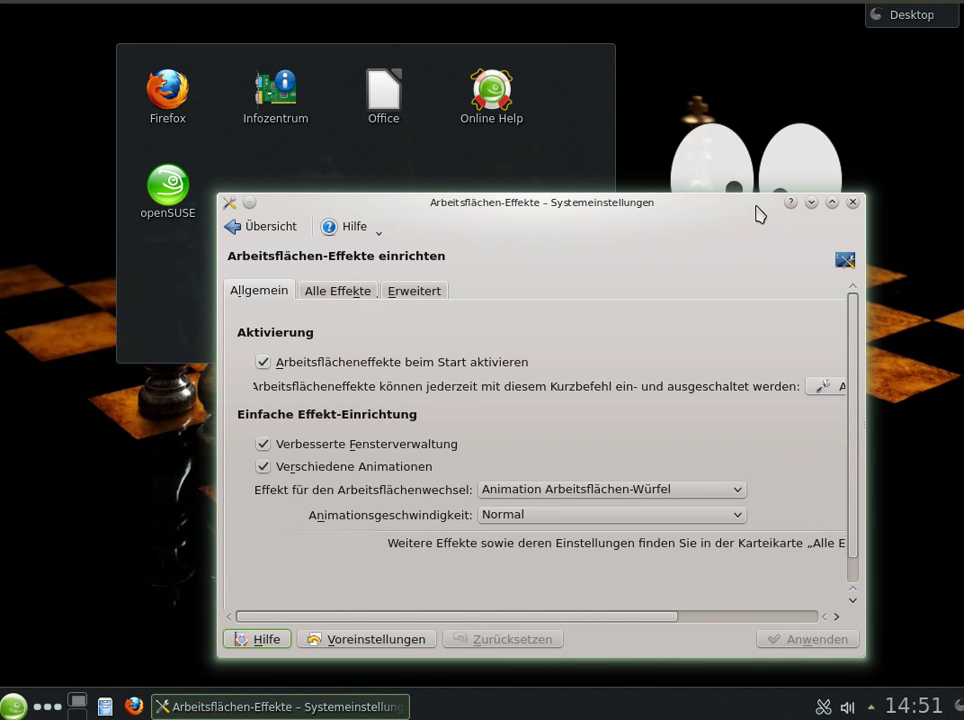
left_click_drag(701, 204, 640, 48)
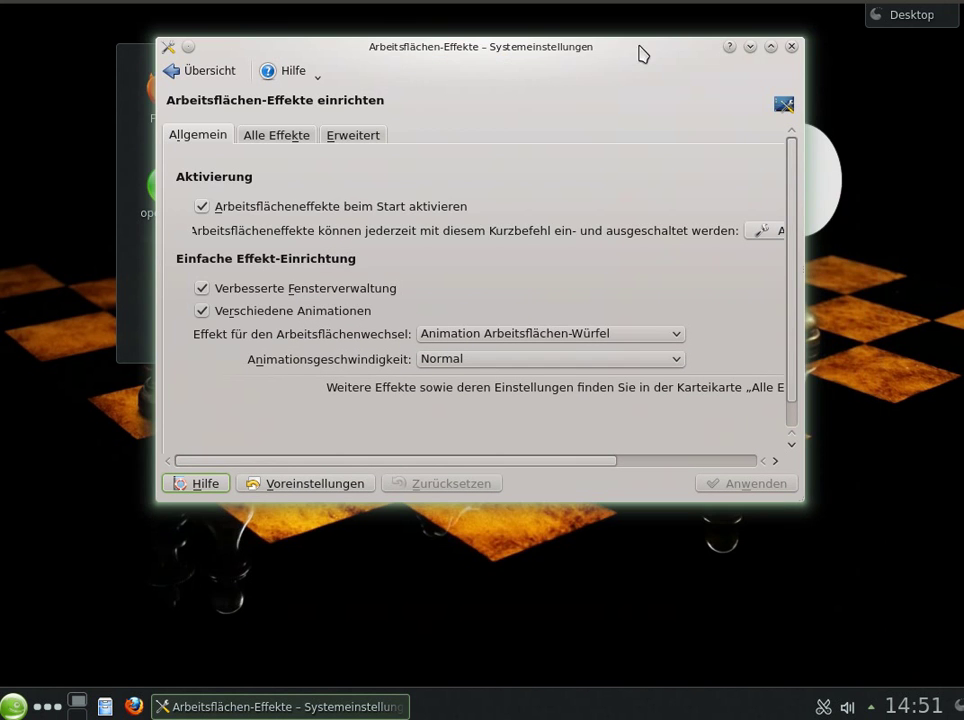
left_click(791, 47)
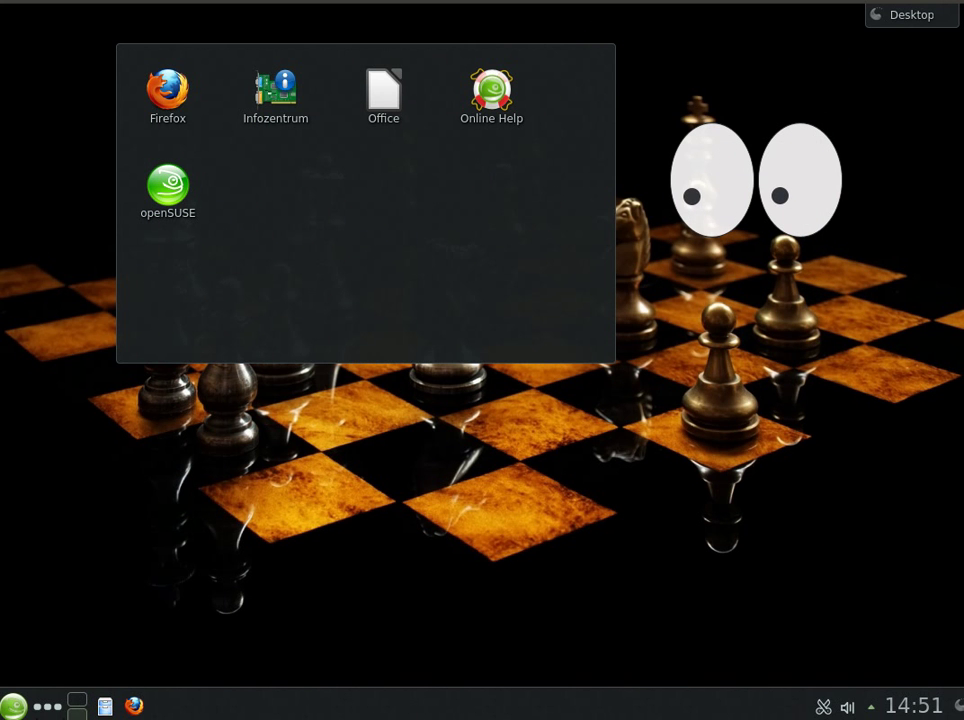
- Show the list of activities and switch to the Desktop Icons activity
left_click(47, 707)
left_click(50, 708)
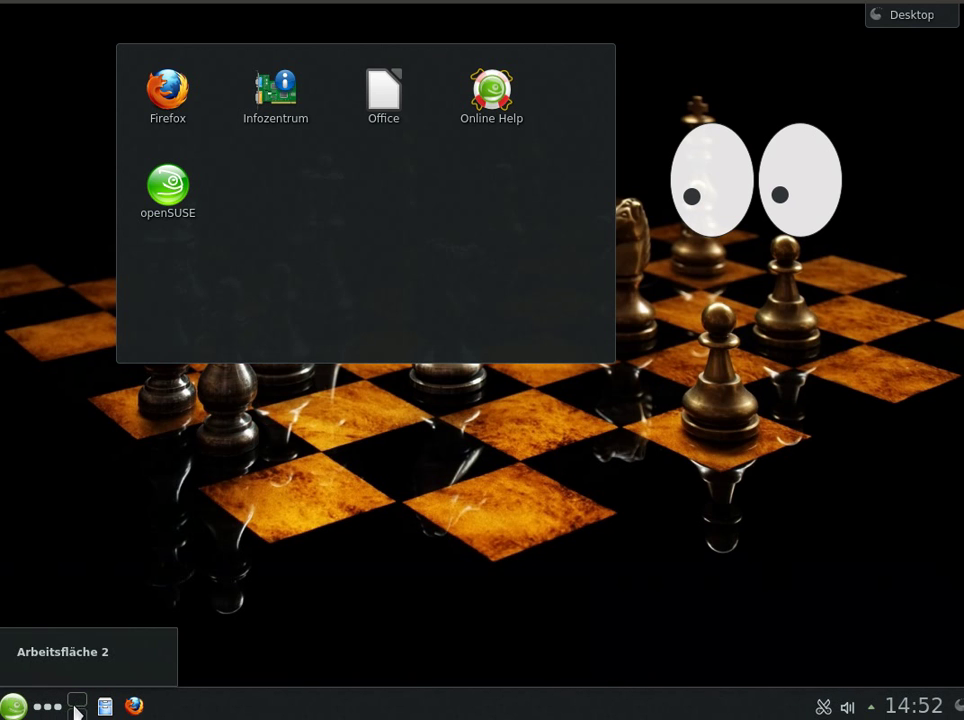
left_click(55, 708)
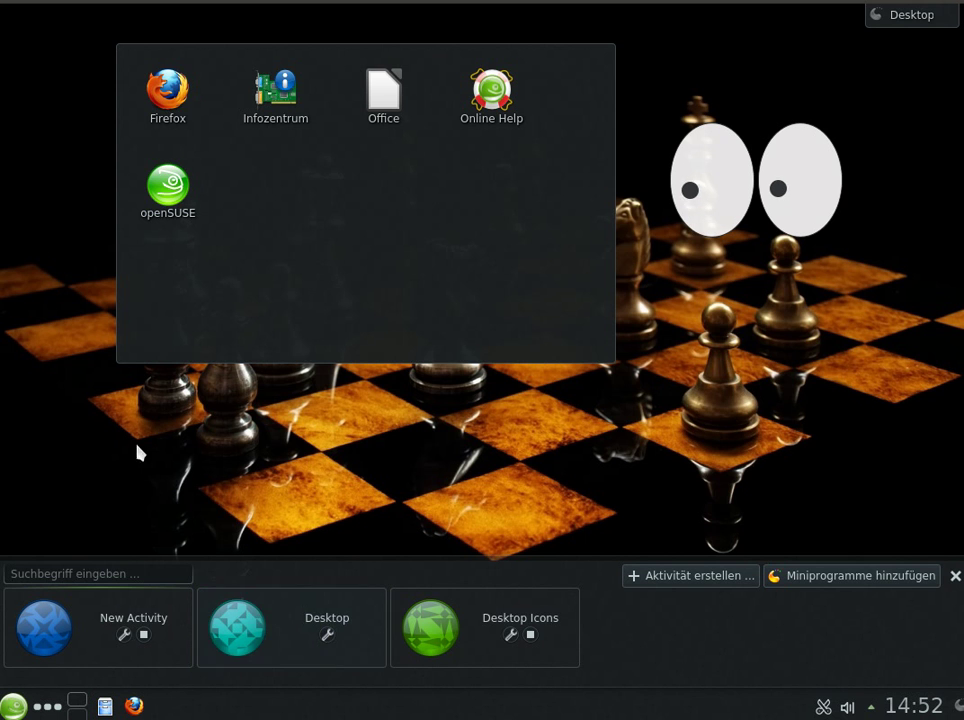
left_click(446, 622)
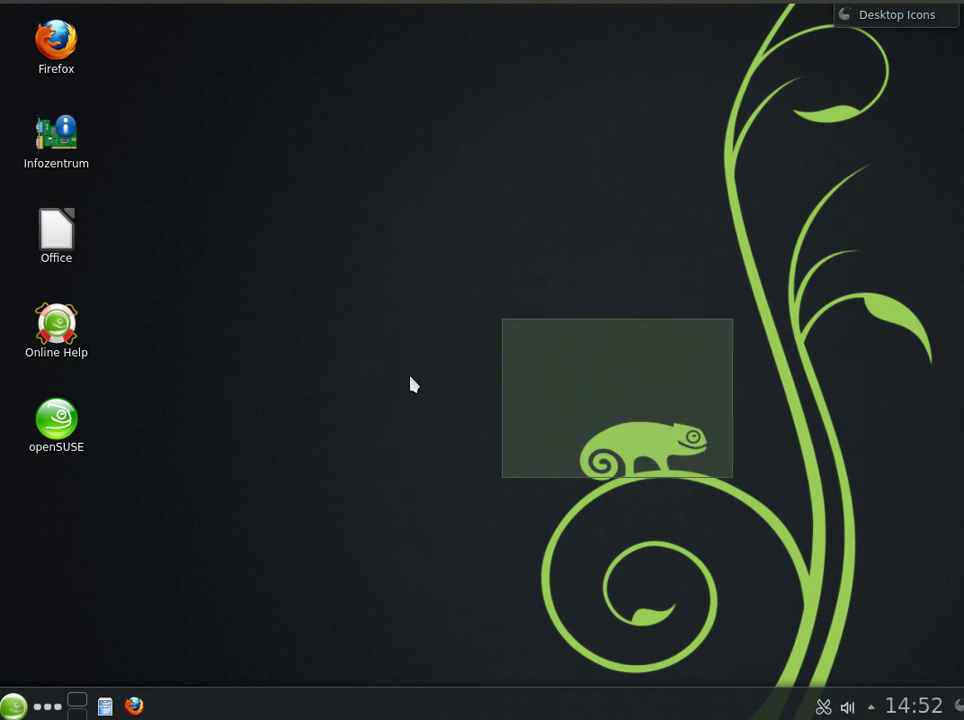
- Open LibreOffice from the Office desktop icon, look at its start window and close it
right_click(318, 364)
left_click(168, 344)
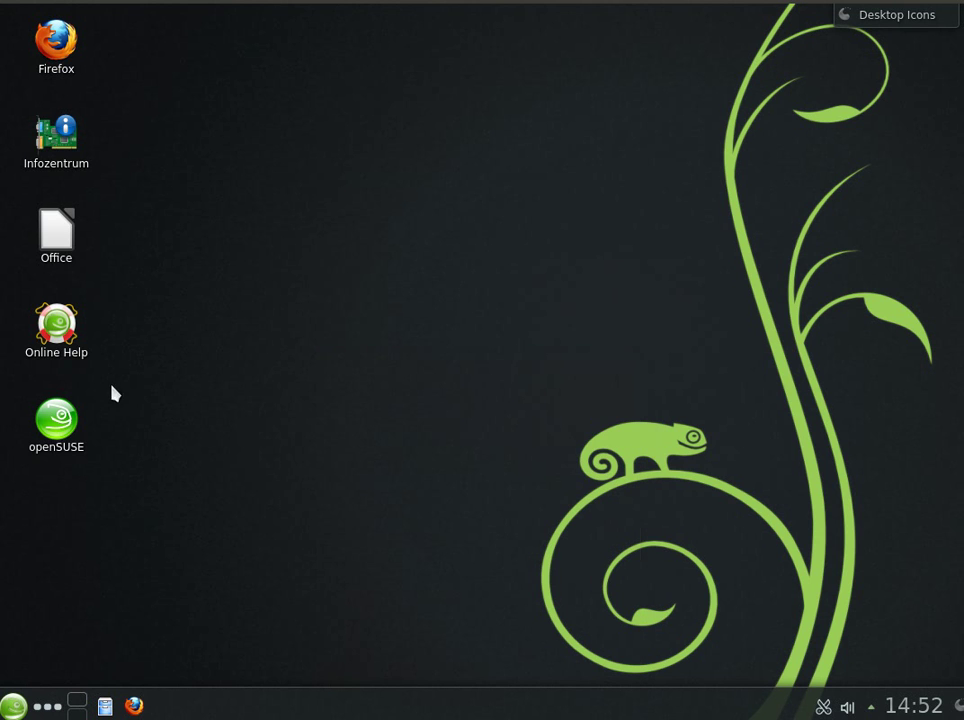
left_click(55, 262)
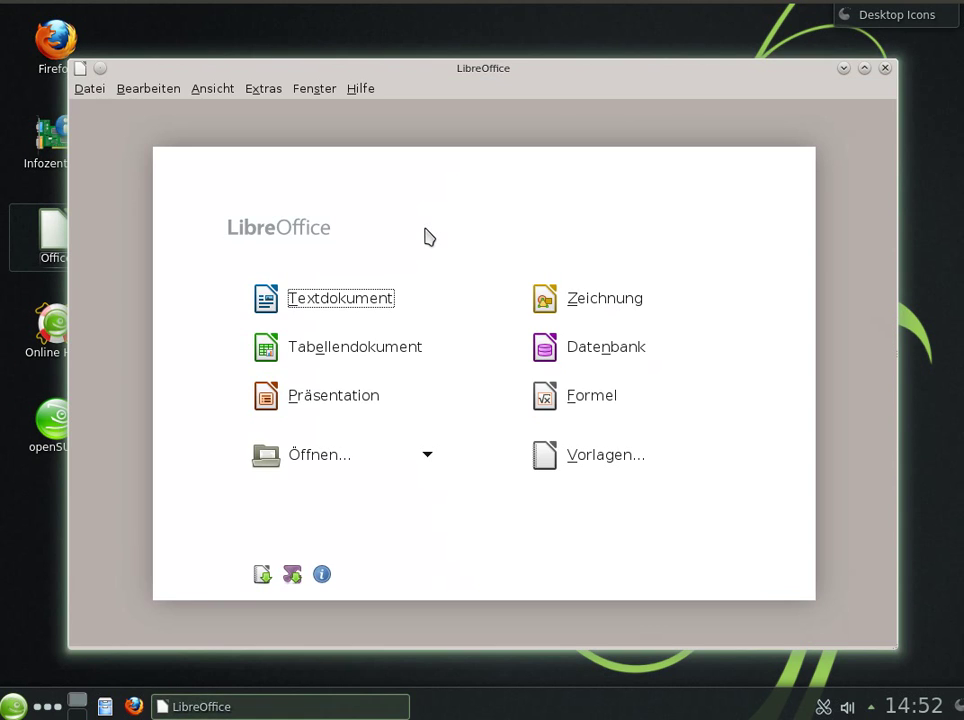
left_click(885, 68)
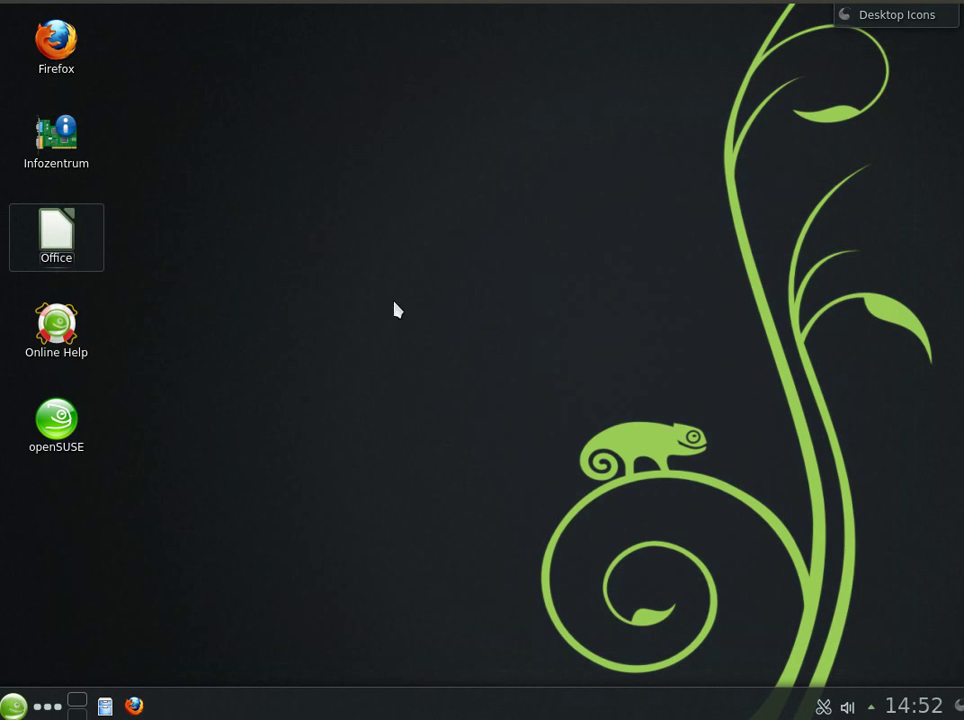
- Switch to the New Activity desktop and return to the Desktop activity
left_click(62, 710)
left_click(71, 638)
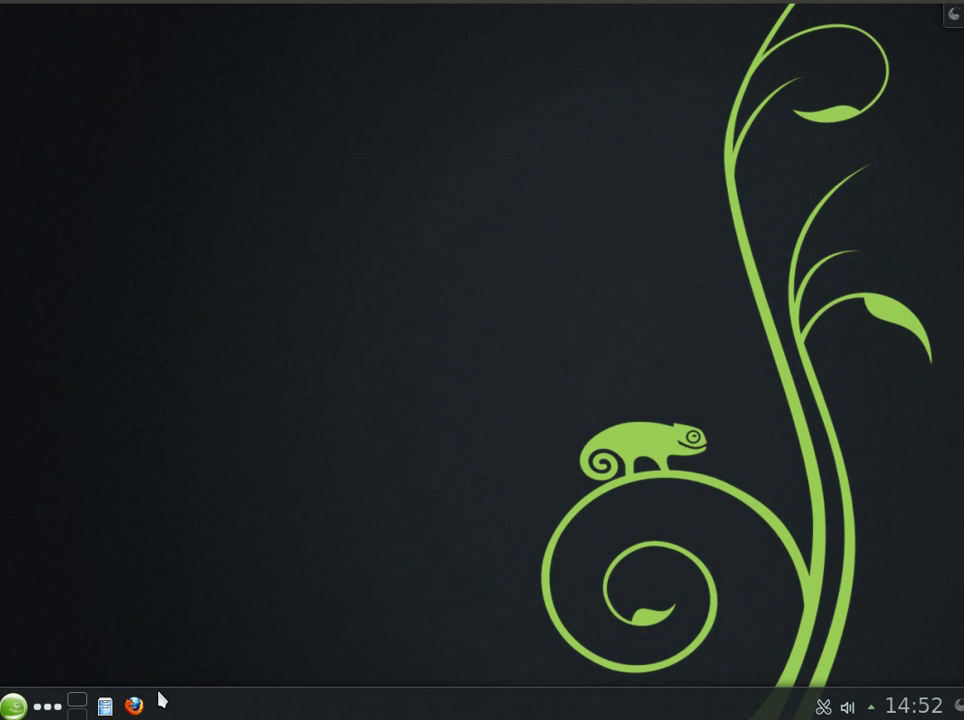
left_click(62, 709)
left_click(318, 390)
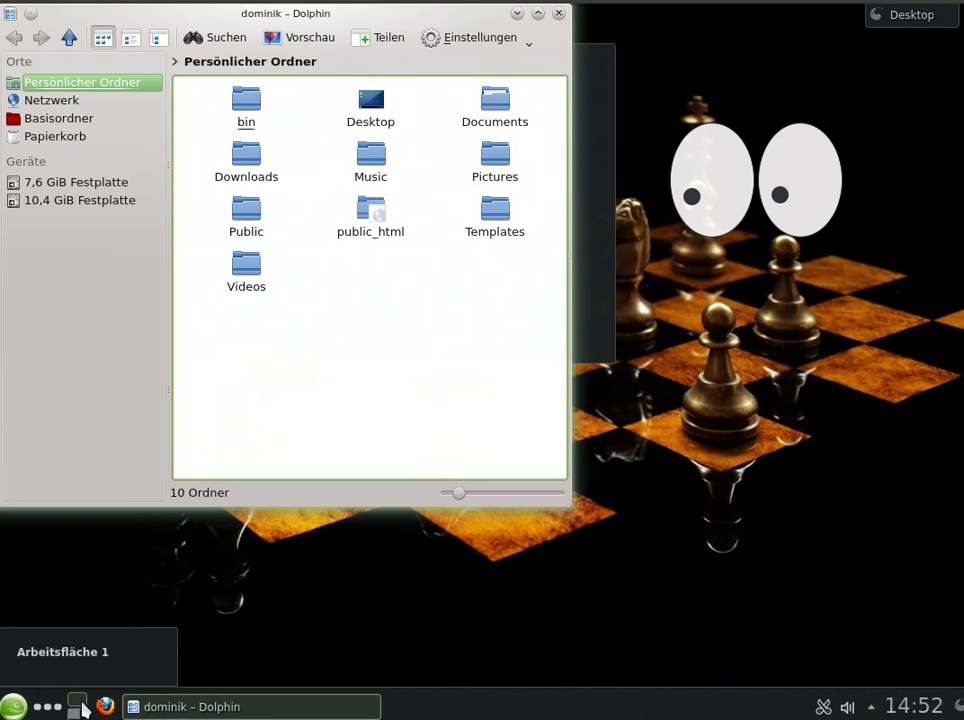
- Switch between Arbeitsfläche 1 and Arbeitsfläche 2, and close the Dolphin window after moving it towards the screen centre
left_click(77, 714)
left_click(77, 701)
left_click_drag(295, 17, 498, 56)
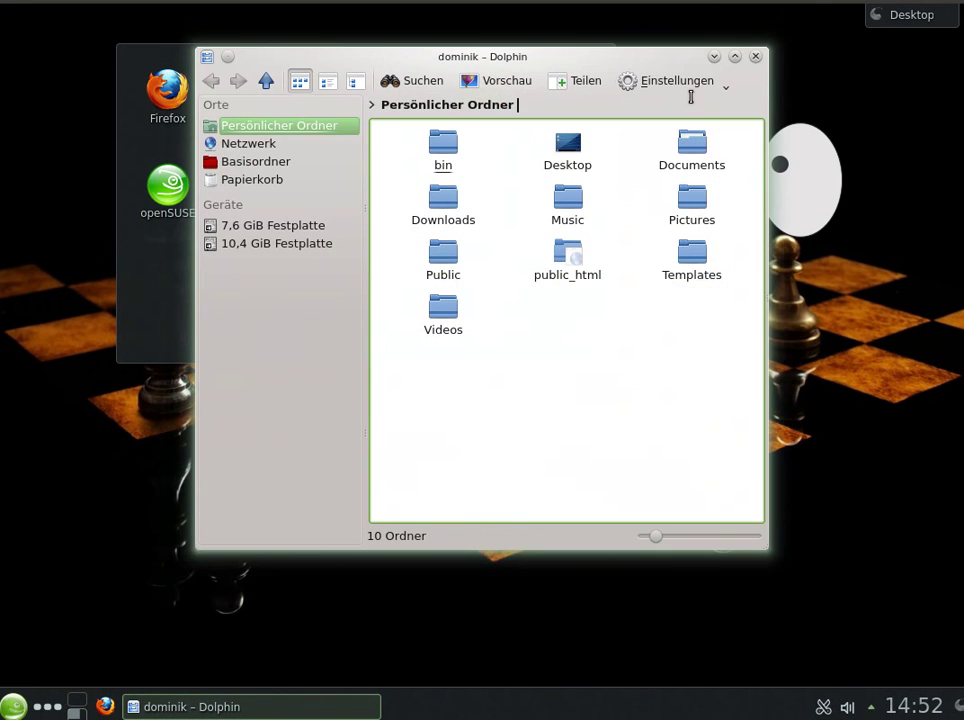
left_click(757, 57)
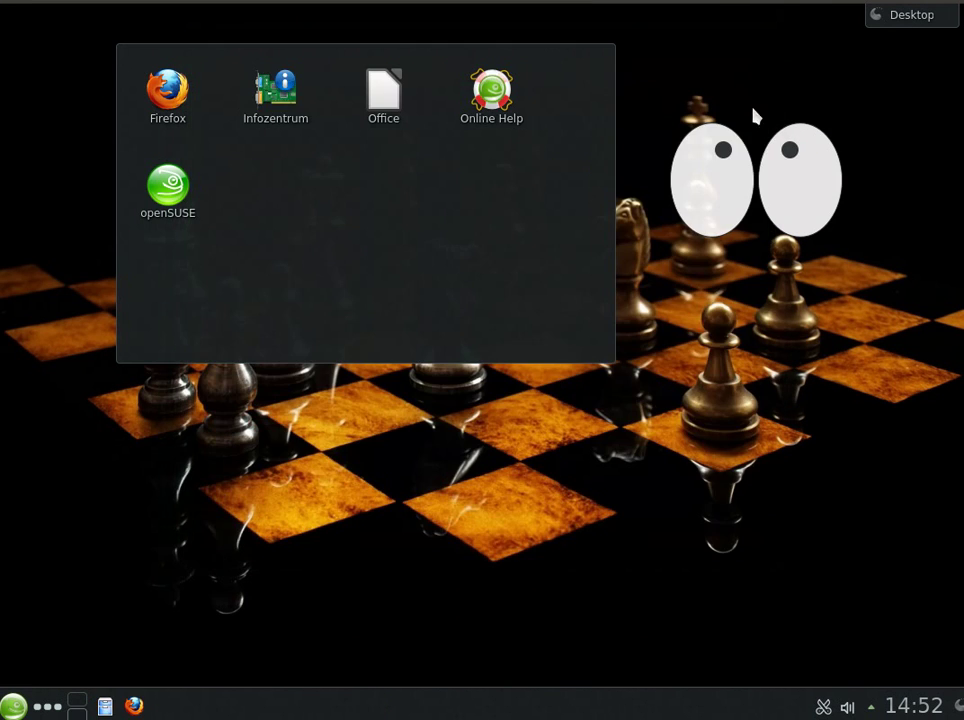
- Open the Infozentrum from the launcher's Rechner section, examine the hardware overview and close it
left_click(14, 707)
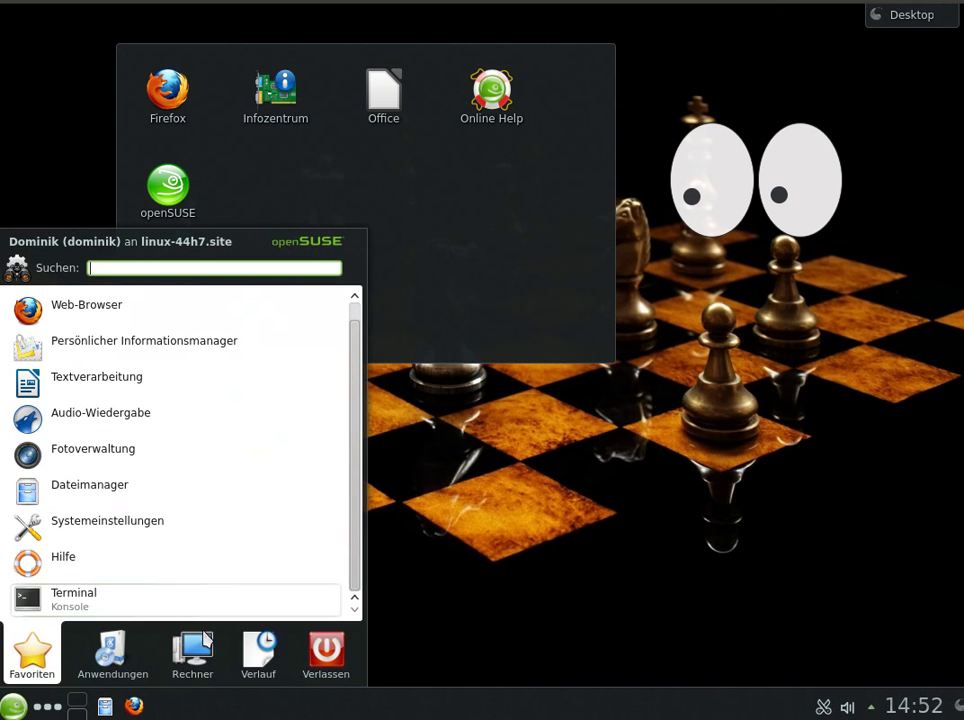
mouse_move(193, 662)
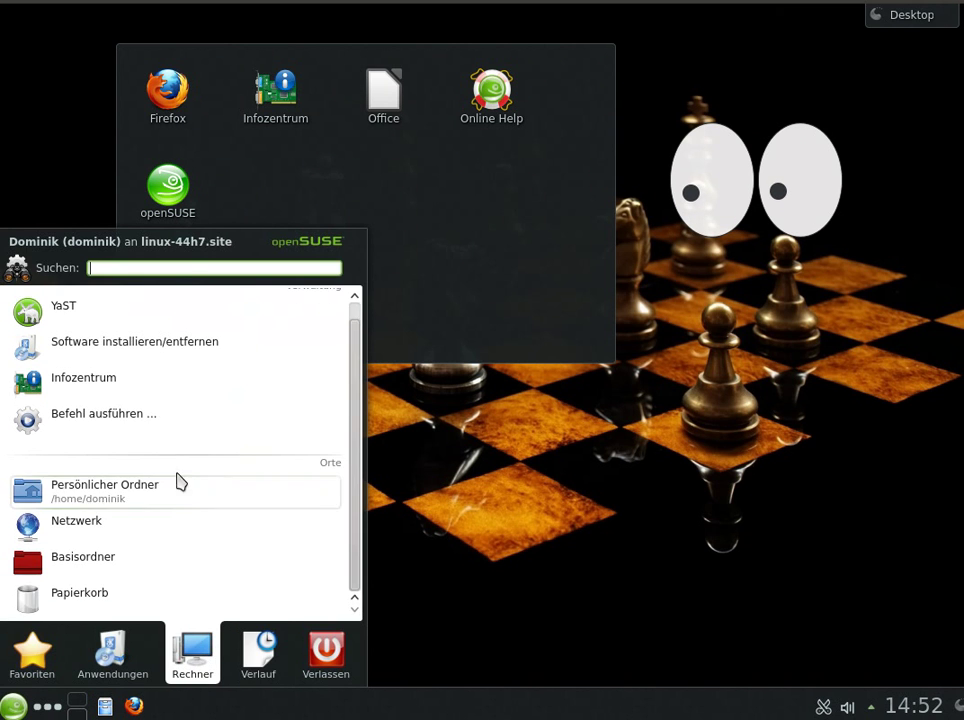
left_click(157, 412)
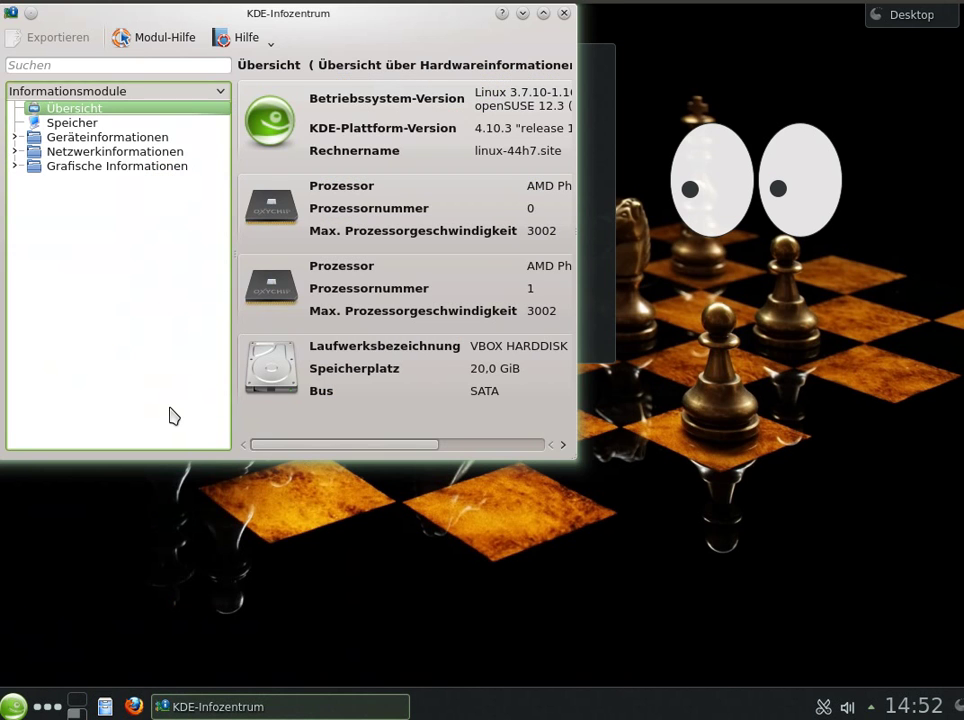
left_click_drag(349, 56, 462, 163)
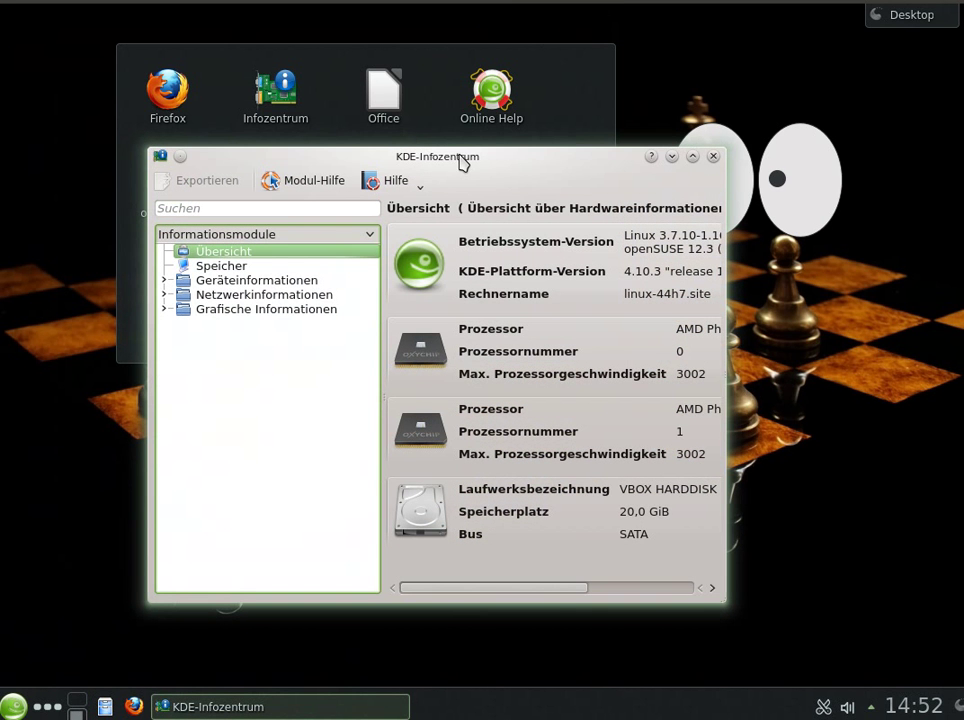
mouse_move(487, 590)
left_mouse_down()
mouse_move(566, 594)
mouse_move(470, 596)
left_mouse_up()
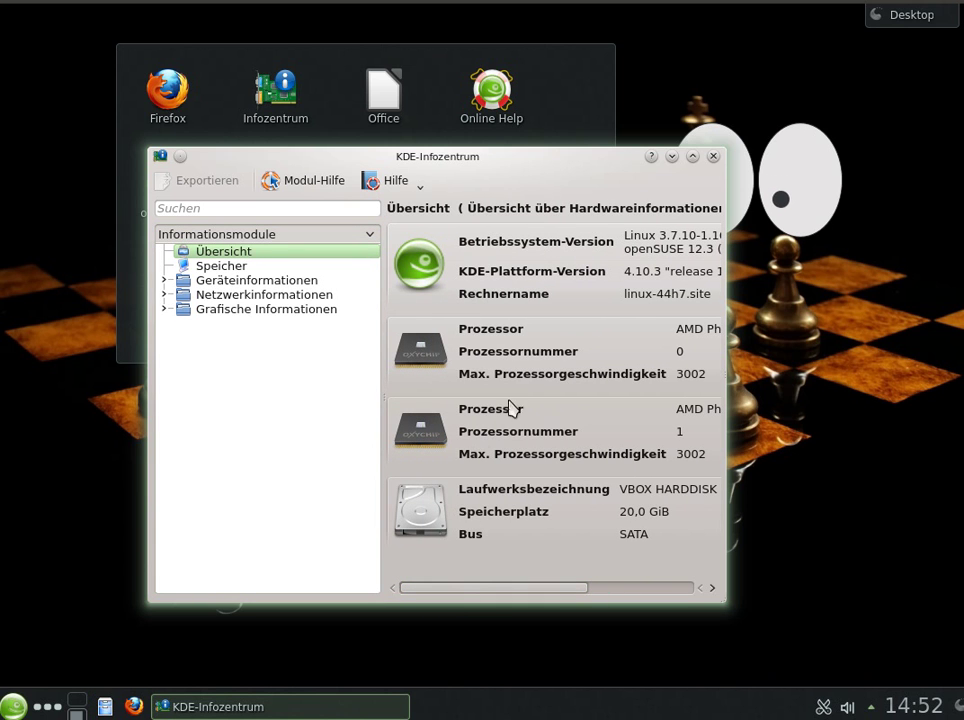
left_click_drag(488, 586, 614, 585)
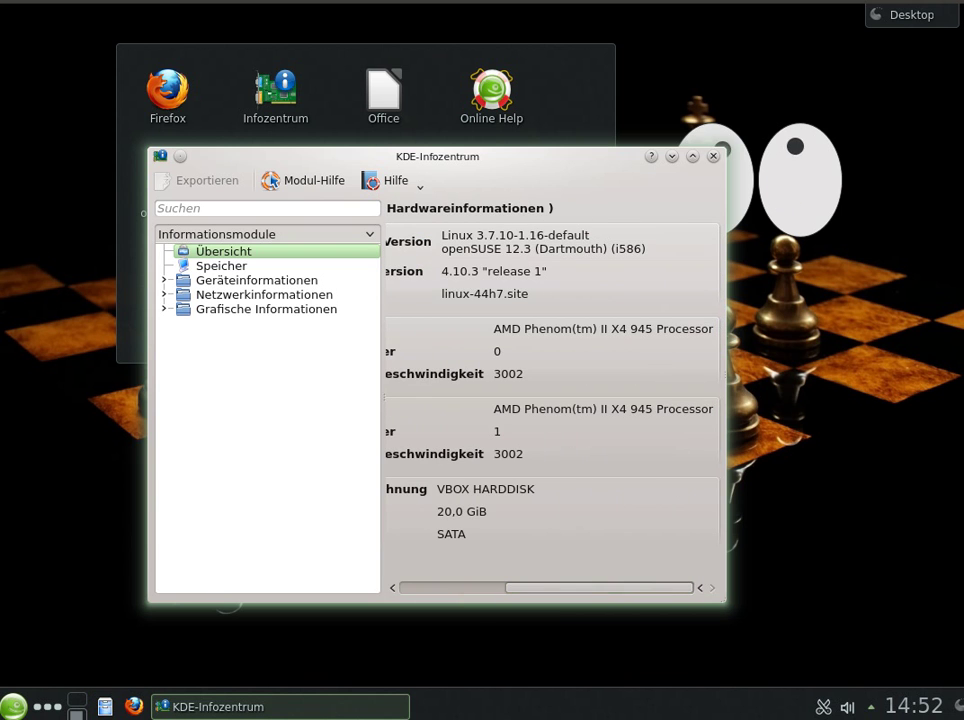
left_click(714, 157)
- Move the Augen widget down and slightly away from the folder widget
mouse_move(745, 280)
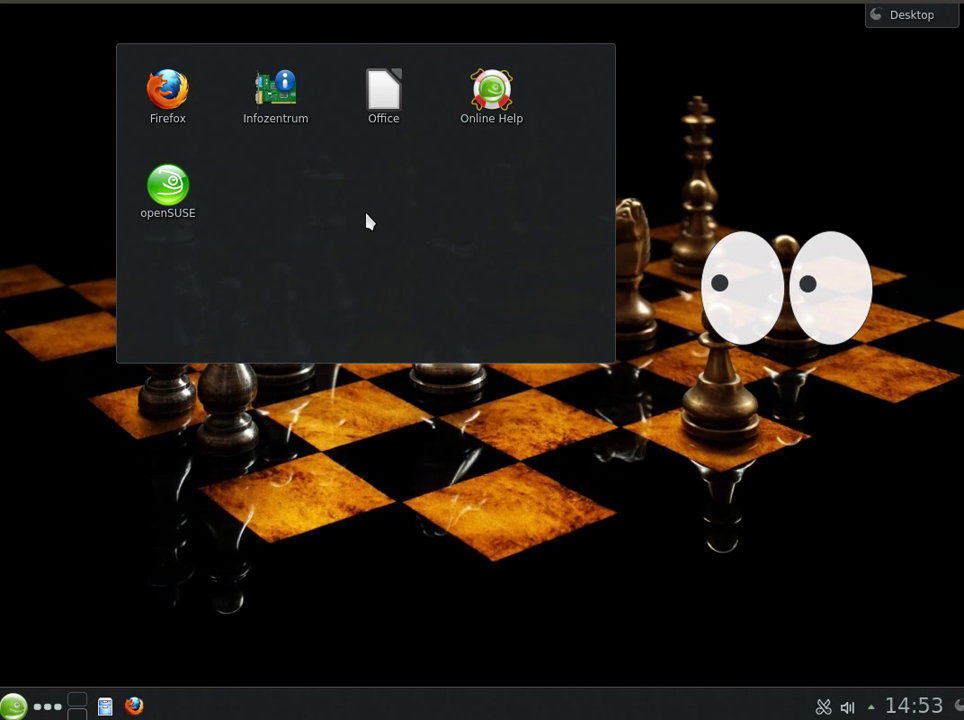
mouse_move(364, 242)
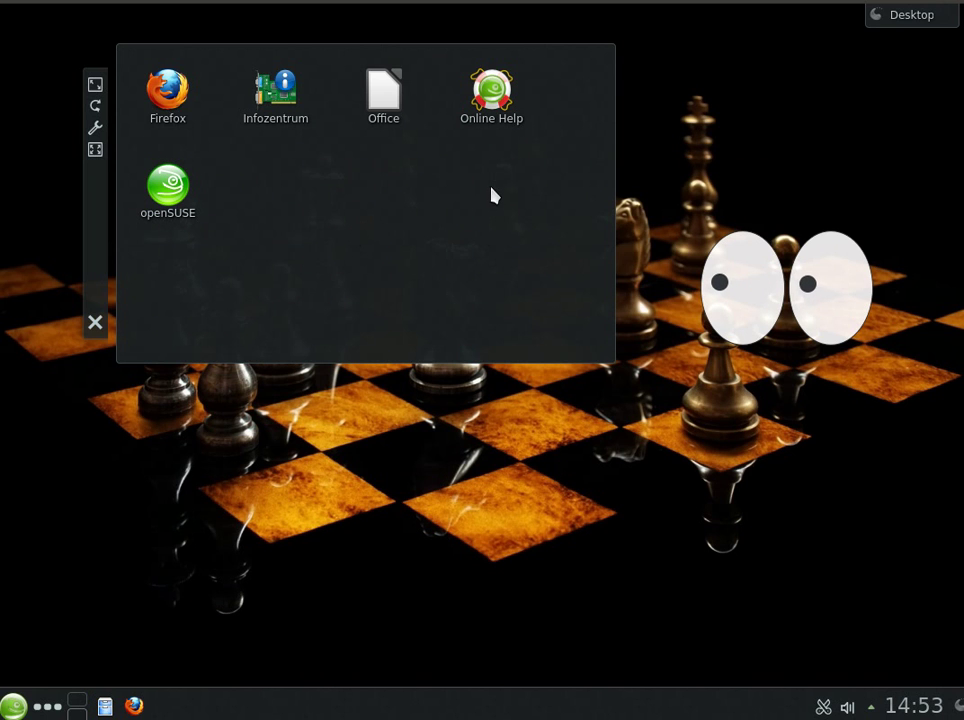